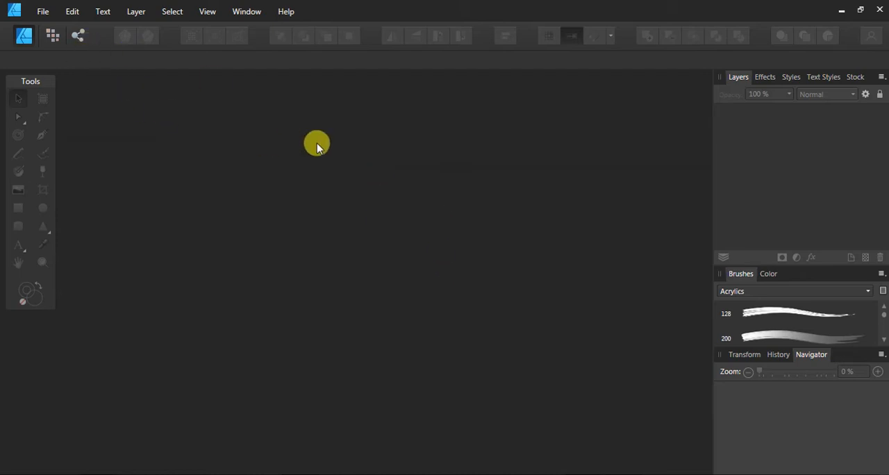
# Open the settings for a new document
pyautogui.hotkey('ctrl', 'n')
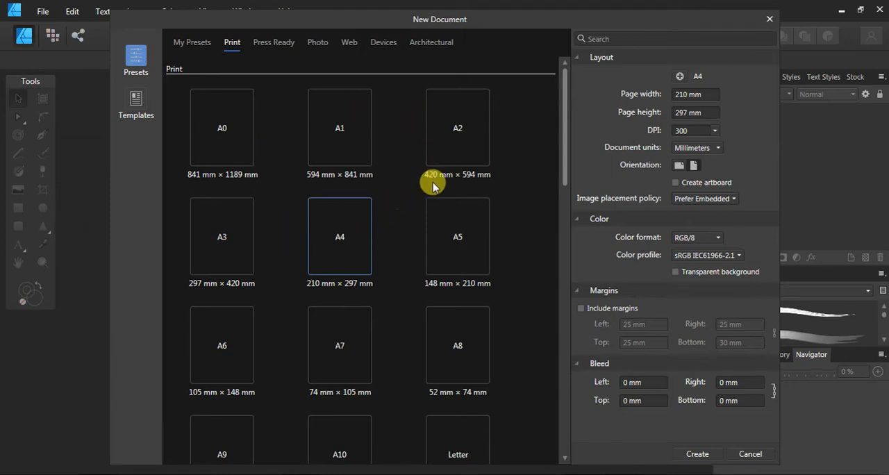
pyautogui.press('Escape')
pyautogui.click(43, 12)
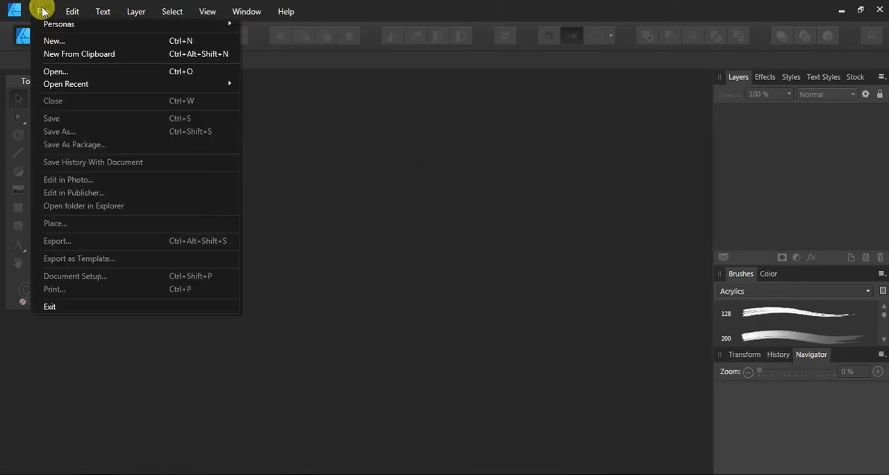
pyautogui.click(185, 41)
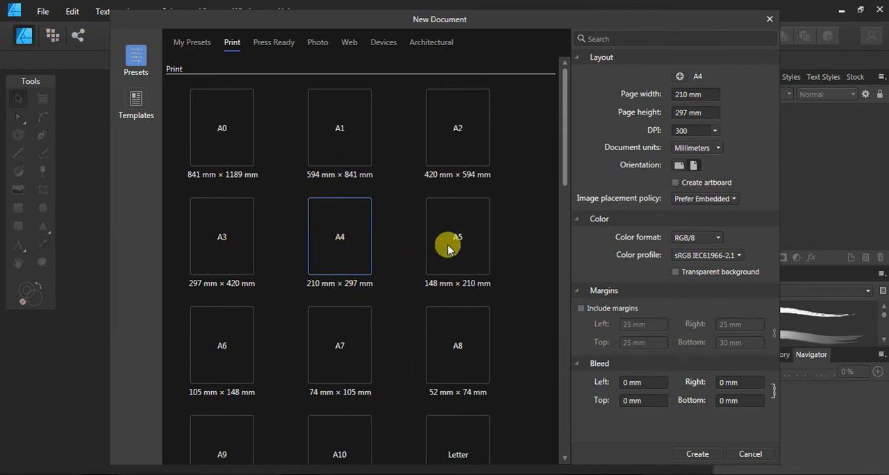
# Check the unit, DPI and color format choices, and create an A4 portrait document at 300 DPI in millimeters with RGB/8 color
pyautogui.moveTo(566, 137); pyautogui.dragTo(583, 132)
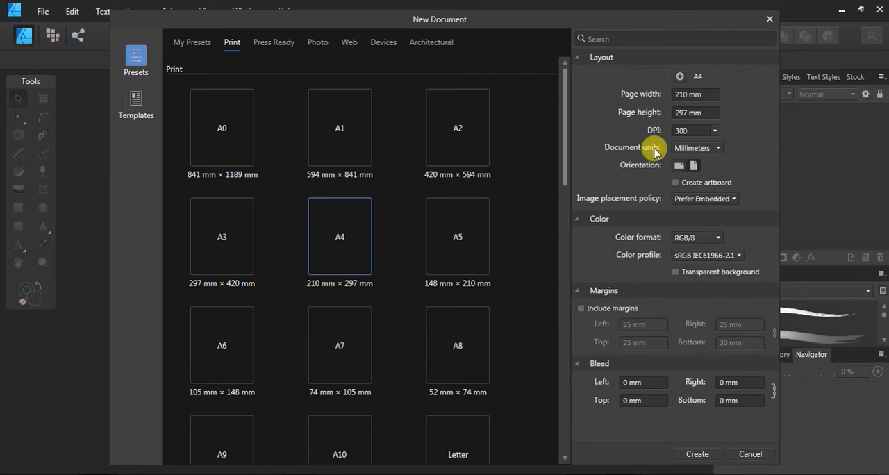
pyautogui.click(681, 101)
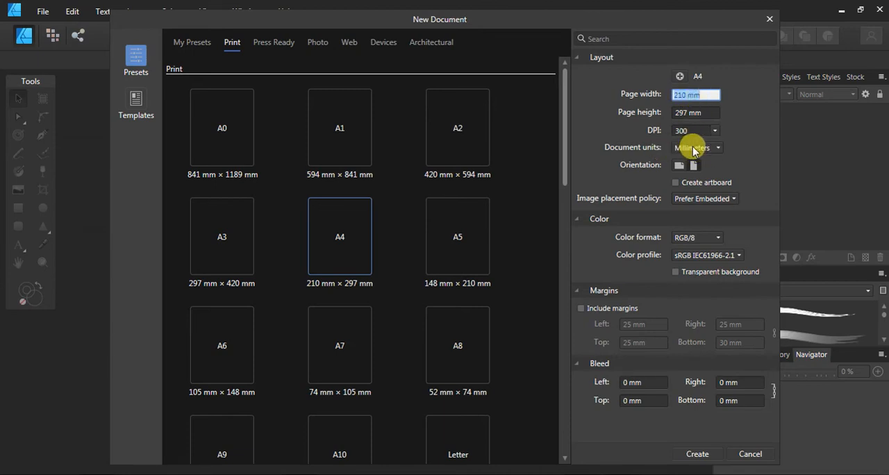
pyautogui.click(693, 148)
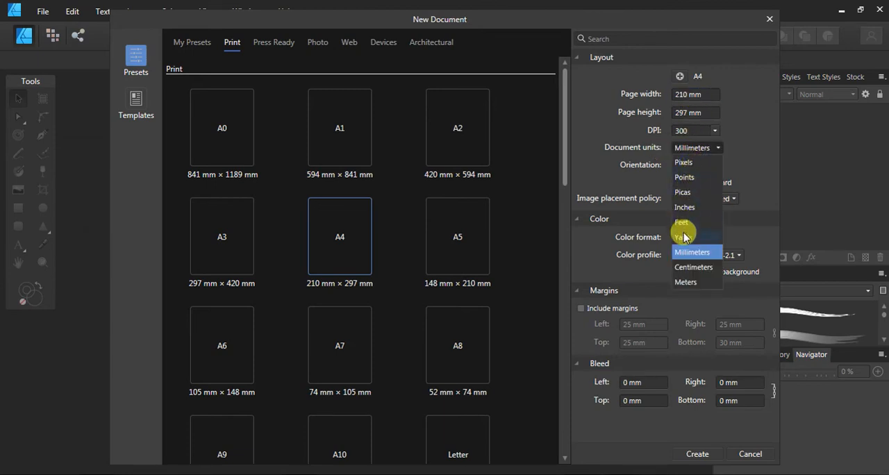
pyautogui.click(748, 143)
pyautogui.click(715, 131)
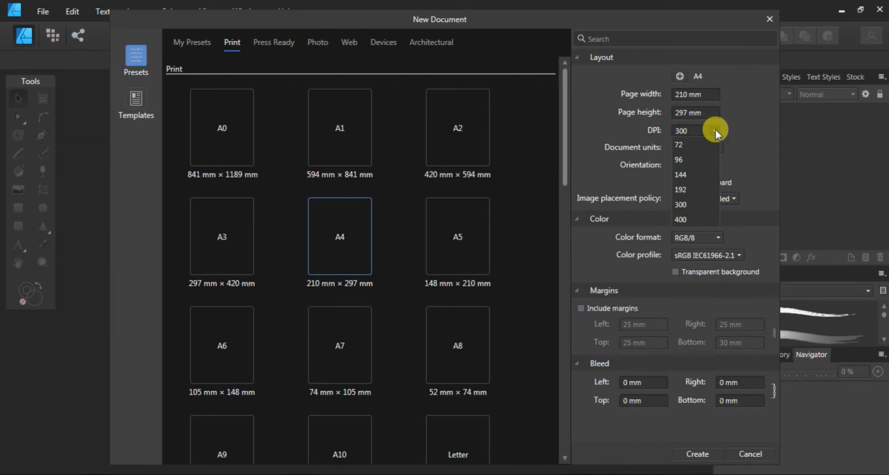
pyautogui.click(715, 132)
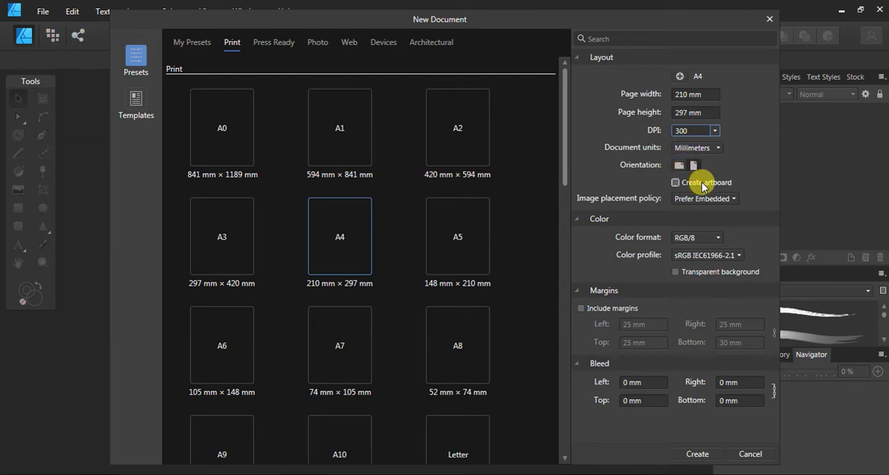
pyautogui.click(719, 241)
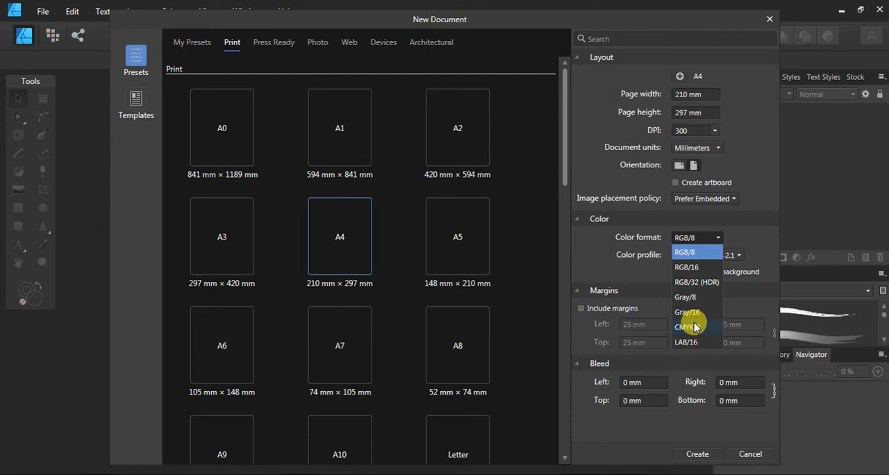
pyautogui.click(744, 240)
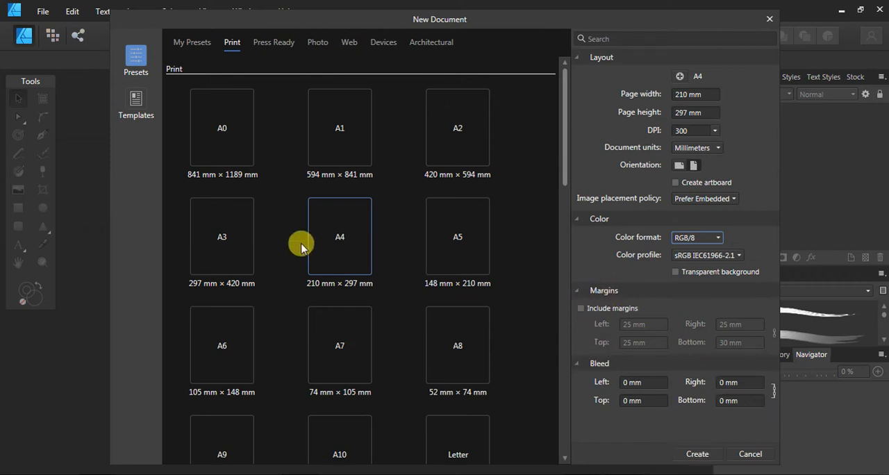
pyautogui.click(708, 458)
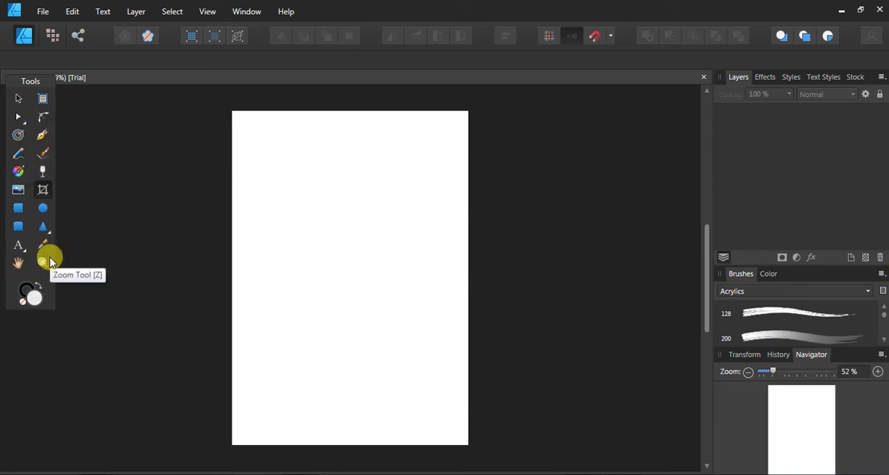
# Try docking the Tools panel, and return it to floating just below the document tab
pyautogui.moveTo(12, 79)
pyautogui.mouseDown()
pyautogui.moveTo(2, 90)
pyautogui.moveTo(6, 139)
pyautogui.moveTo(3, 72)
pyautogui.moveTo(16, 87)
pyautogui.moveTo(30, 79)
pyautogui.moveTo(10, 82)
pyautogui.mouseUp()
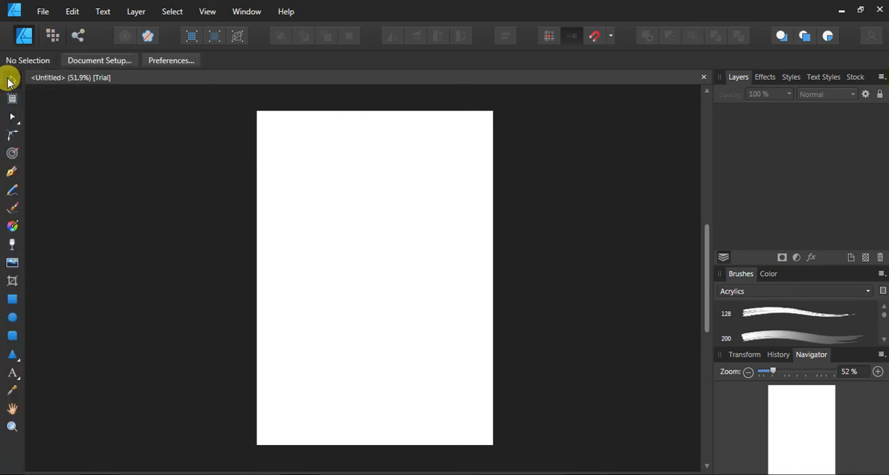
pyautogui.doubleClick(14, 439)
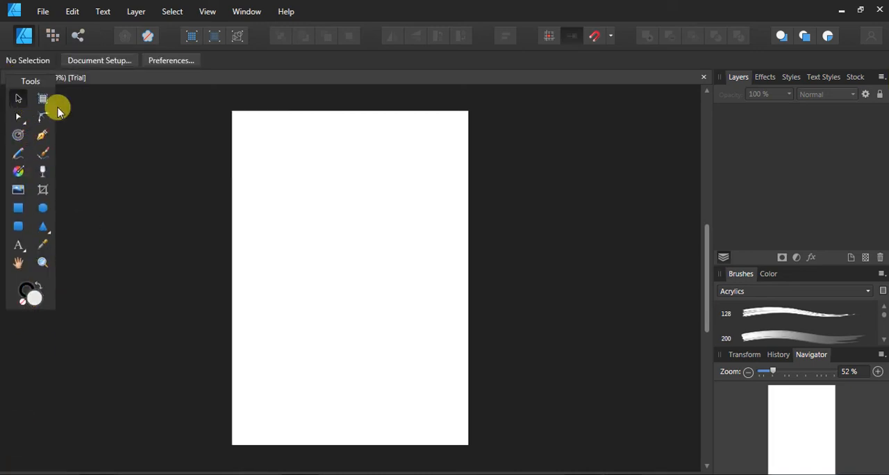
pyautogui.moveTo(9, 82)
pyautogui.mouseDown()
pyautogui.moveTo(4, 74)
pyautogui.moveTo(24, 229)
pyautogui.moveTo(32, 93)
pyautogui.moveTo(6, 81)
pyautogui.moveTo(8, 90)
pyautogui.mouseUp()
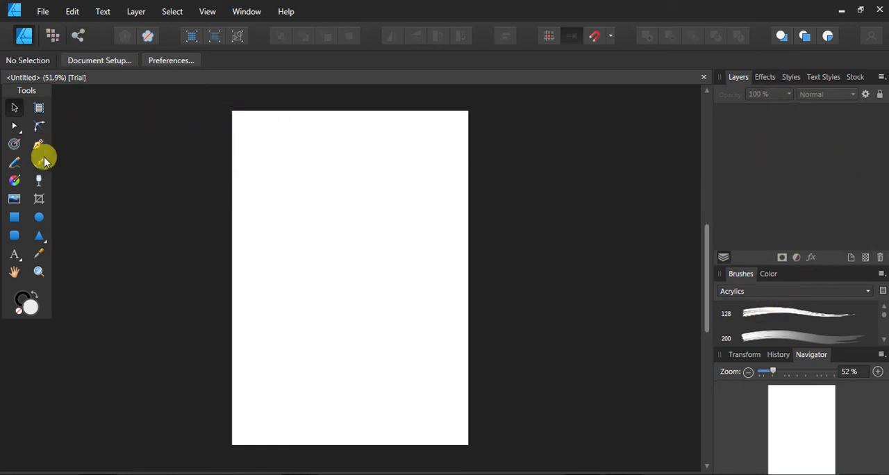
# Draw a rectangle in the upper half of the page and an ellipse overlapping its lower right corner
pyautogui.click(14, 220)
pyautogui.moveTo(267, 182); pyautogui.dragTo(375, 256)
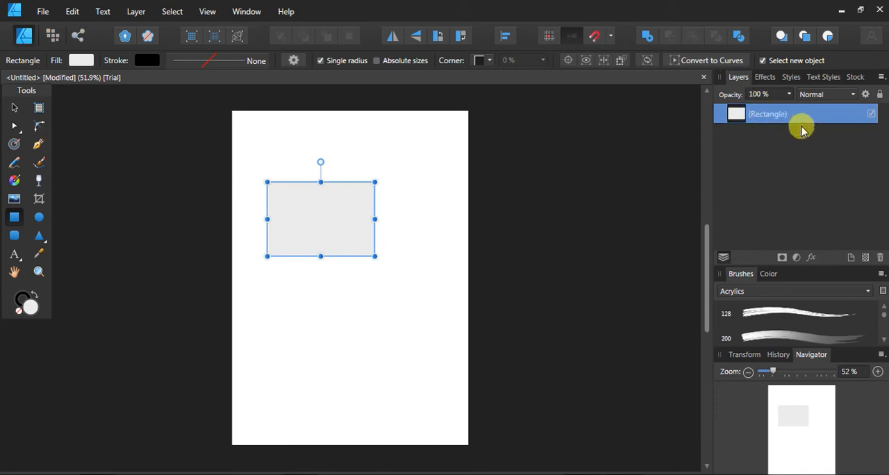
pyautogui.click(38, 217)
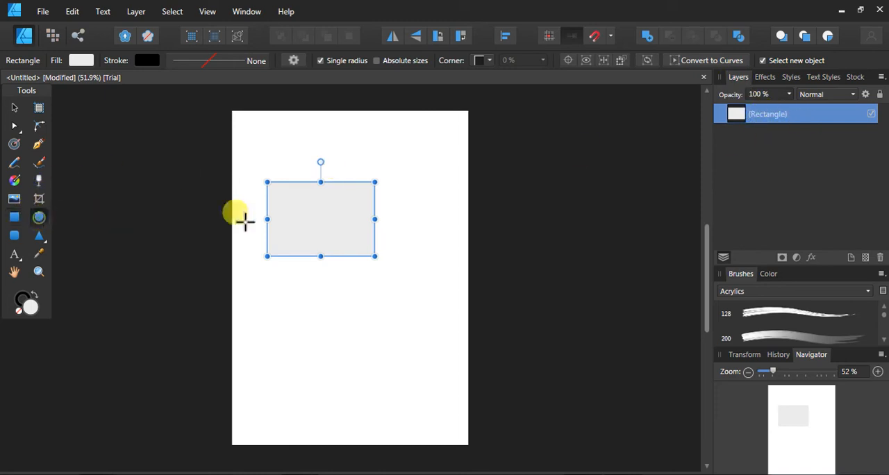
pyautogui.moveTo(417, 211); pyautogui.dragTo(323, 284)
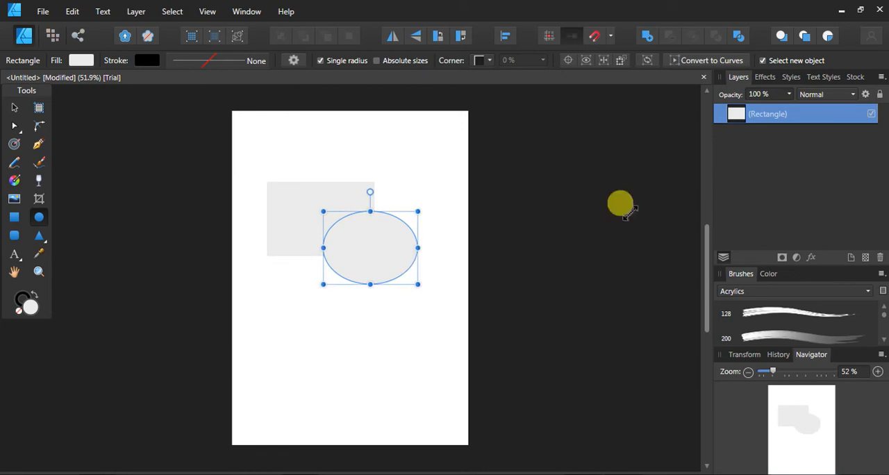
# Set the ellipse's fill color to red, E23636
pyautogui.doubleClick(28, 304)
pyautogui.click(437, 234)
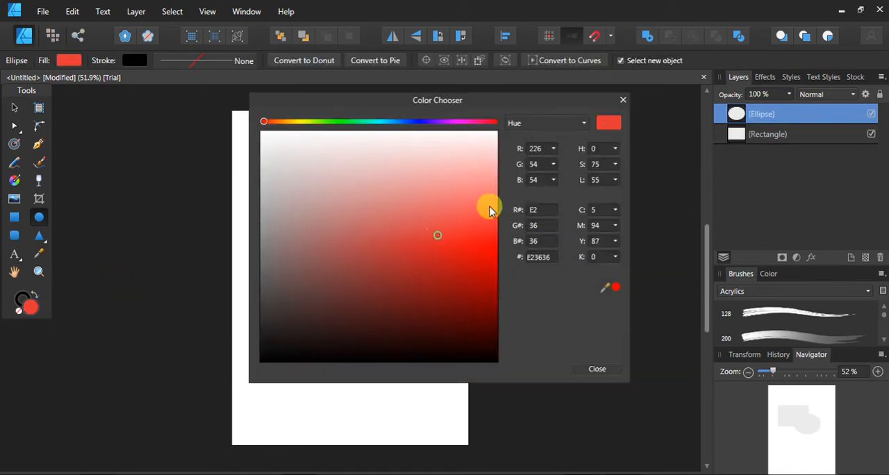
pyautogui.click(596, 369)
# Set the rectangle's fill color to green, 3AE39B, and clear the selection
pyautogui.click(306, 221)
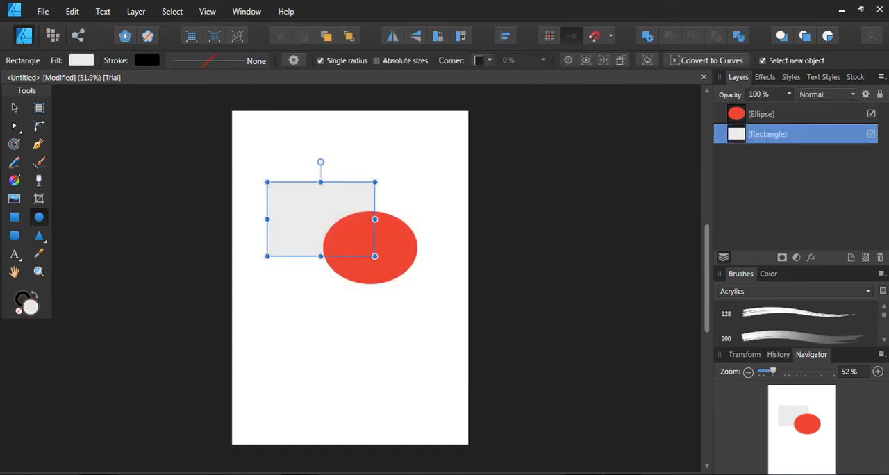
pyautogui.doubleClick(31, 306)
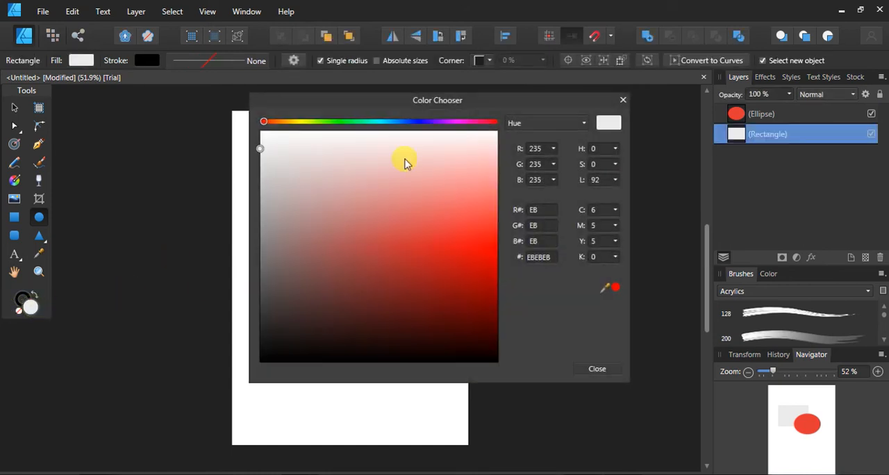
pyautogui.click(362, 123)
pyautogui.click(439, 235)
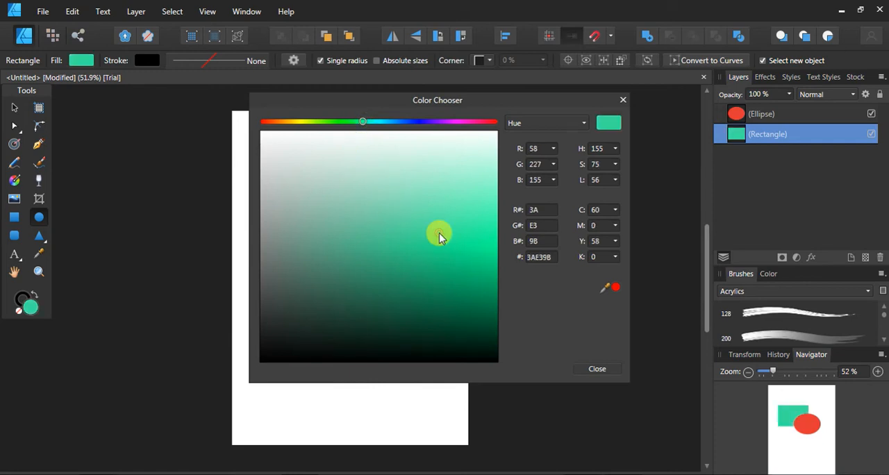
pyautogui.click(599, 369)
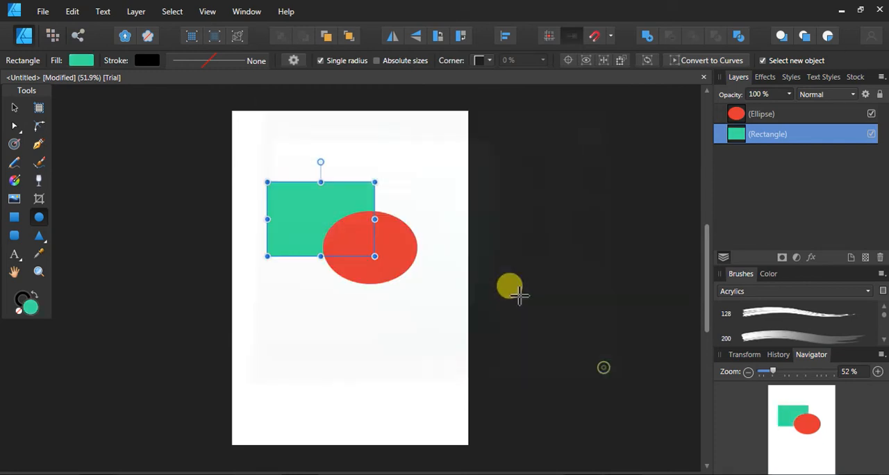
pyautogui.click(14, 107)
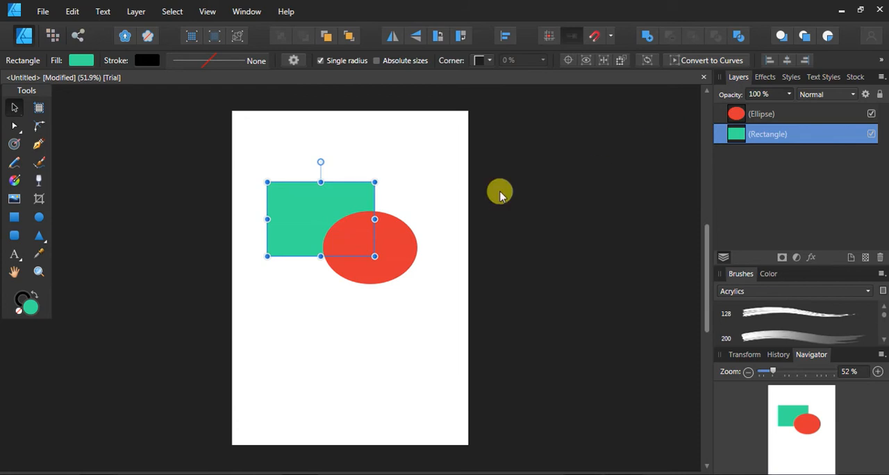
pyautogui.click(429, 176)
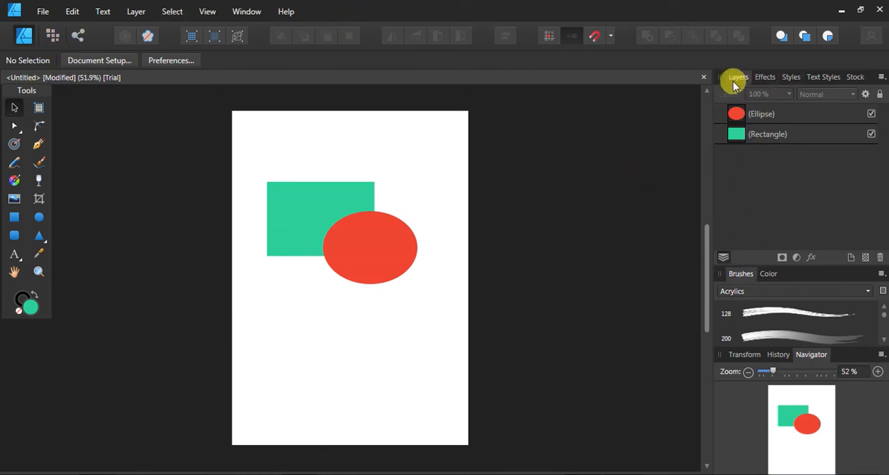
# Enable the Gaussian Blur effect on the red ellipse with a 0 px radius, and clear the selection
pyautogui.click(768, 80)
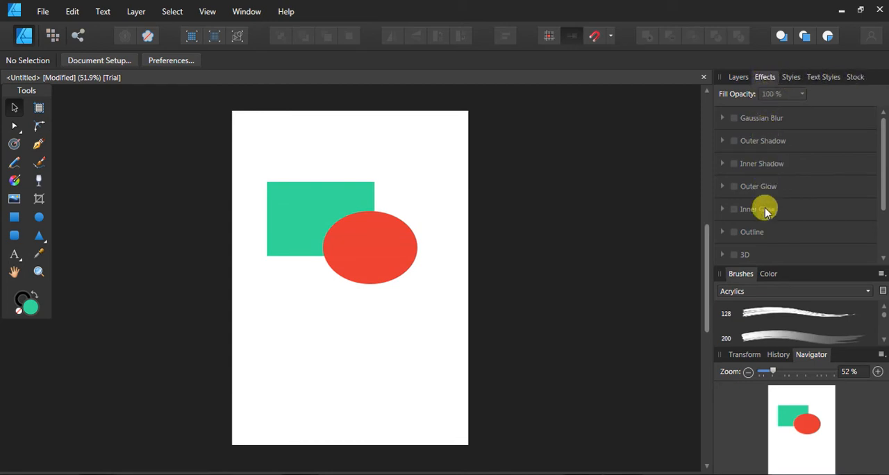
pyautogui.click(409, 247)
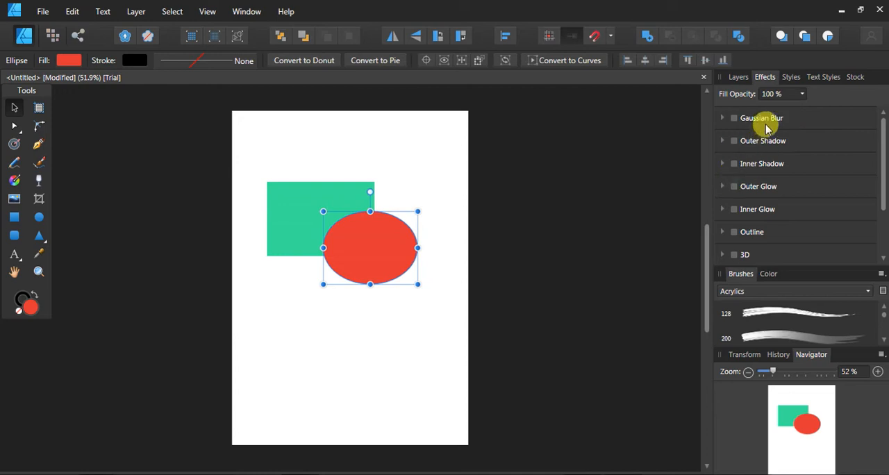
pyautogui.click(767, 123)
pyautogui.moveTo(758, 148)
pyautogui.mouseDown()
pyautogui.moveTo(800, 145)
pyautogui.moveTo(763, 151)
pyautogui.mouseUp()
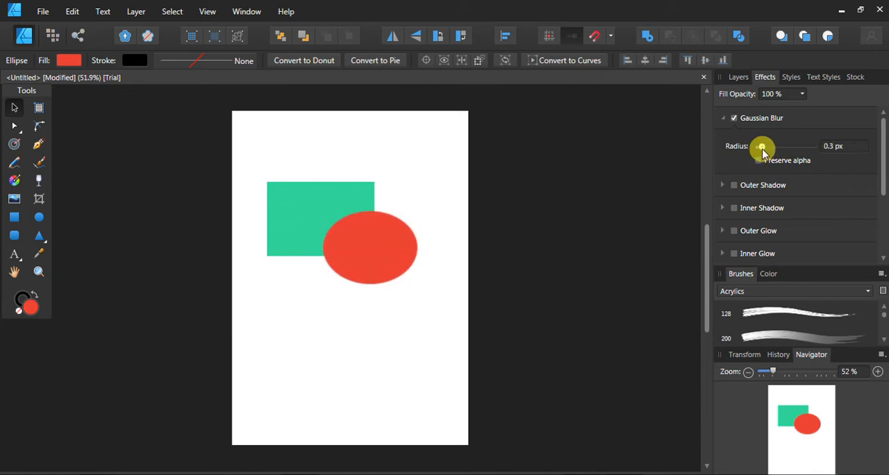
pyautogui.click(594, 141)
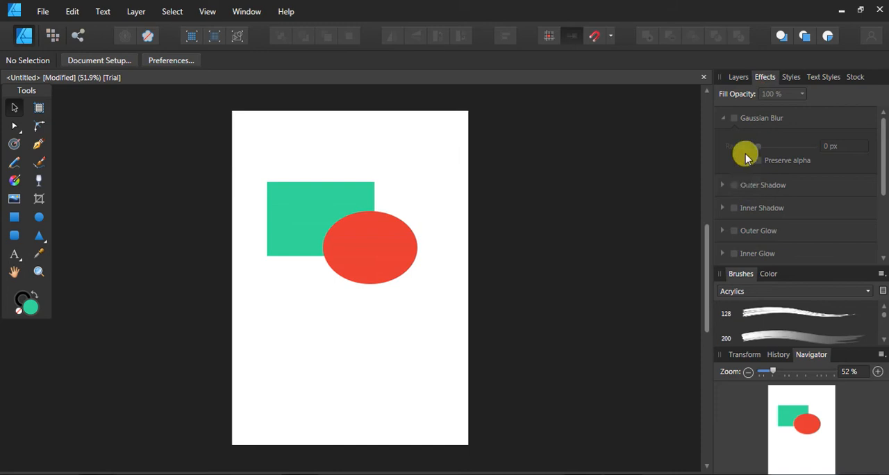
# Move the ellipse slightly up and right, and apply the Gold Rust style to it after trying Gel and Bloodpool
pyautogui.click(796, 79)
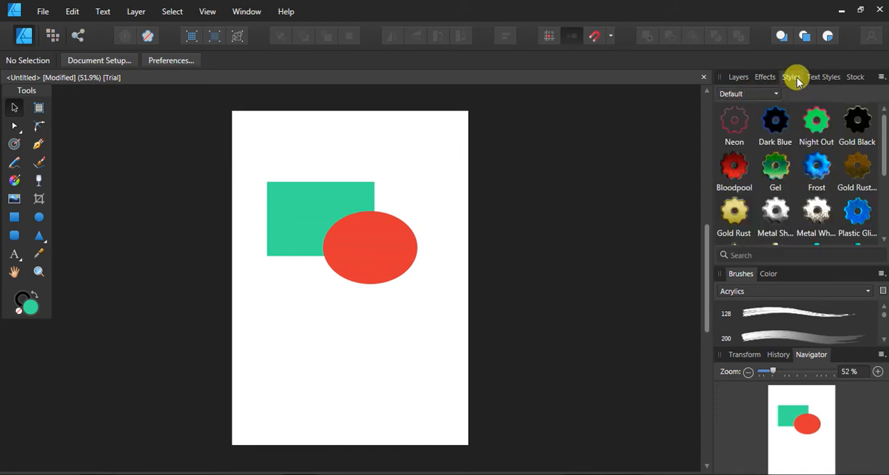
pyautogui.moveTo(384, 251); pyautogui.dragTo(401, 222)
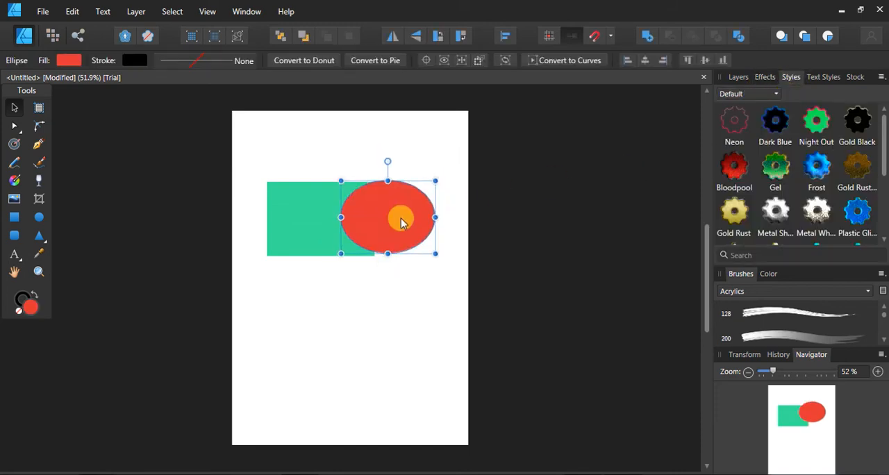
pyautogui.click(778, 174)
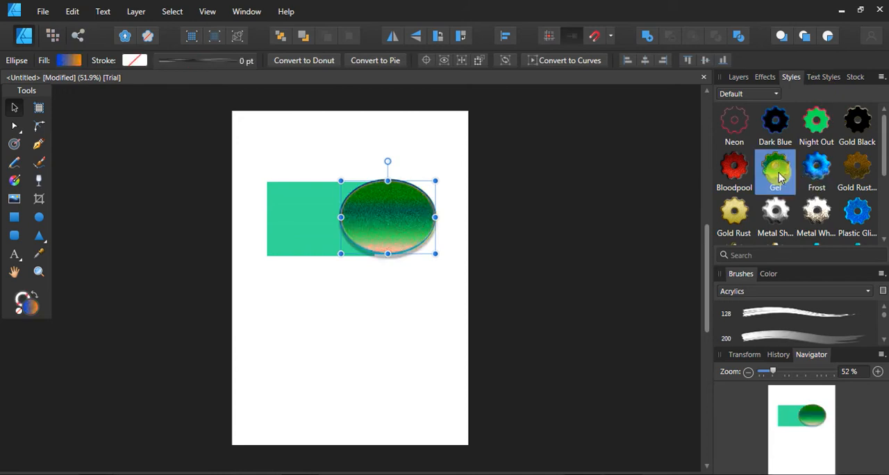
pyautogui.click(735, 174)
pyautogui.click(734, 208)
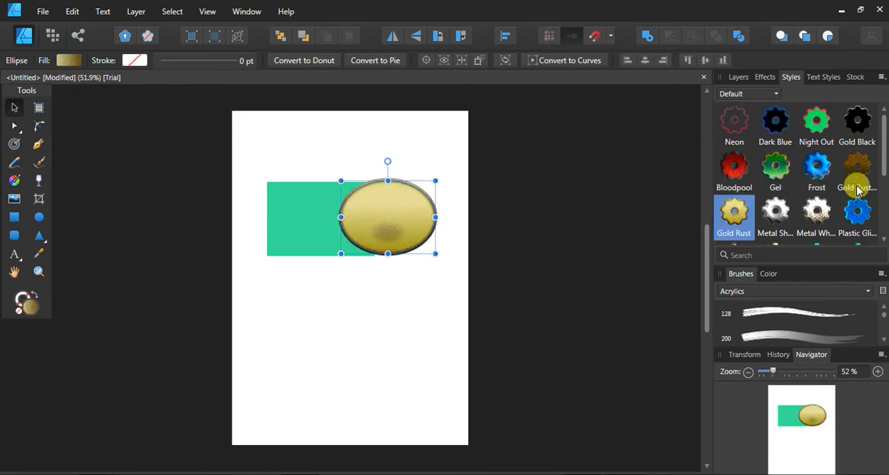
pyautogui.scroll(-3, 884, 163)
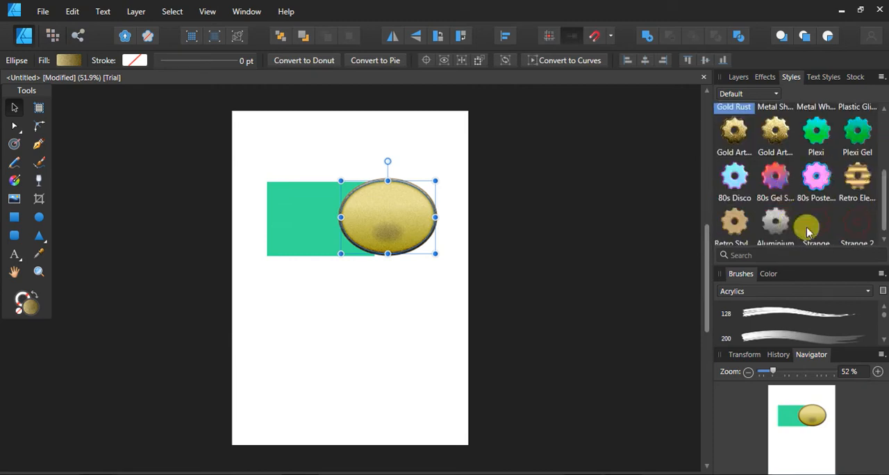
# Move the gold ellipse down the page until it is clear of the green rectangle, and select the rectangle
pyautogui.click(468, 201)
pyautogui.moveTo(407, 205); pyautogui.dragTo(417, 301)
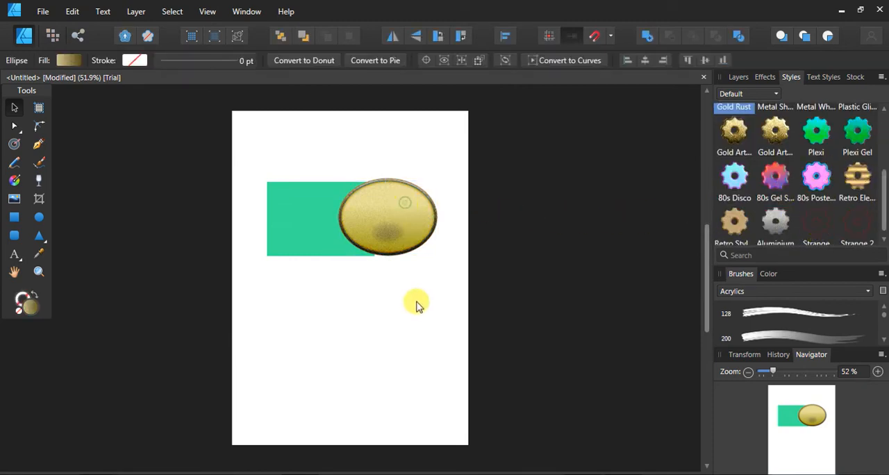
pyautogui.click(357, 213)
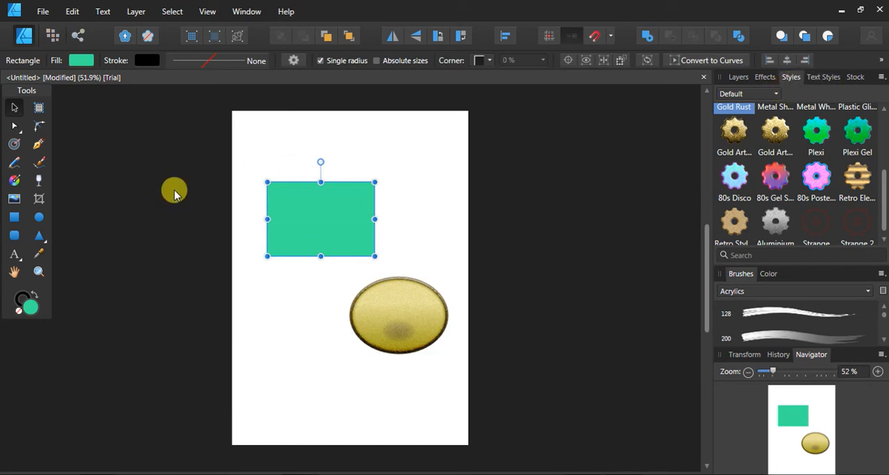
# Add the artistic text "df" at 100 pt above the green rectangle, and move it down and left fully onto the page
pyautogui.click(14, 255)
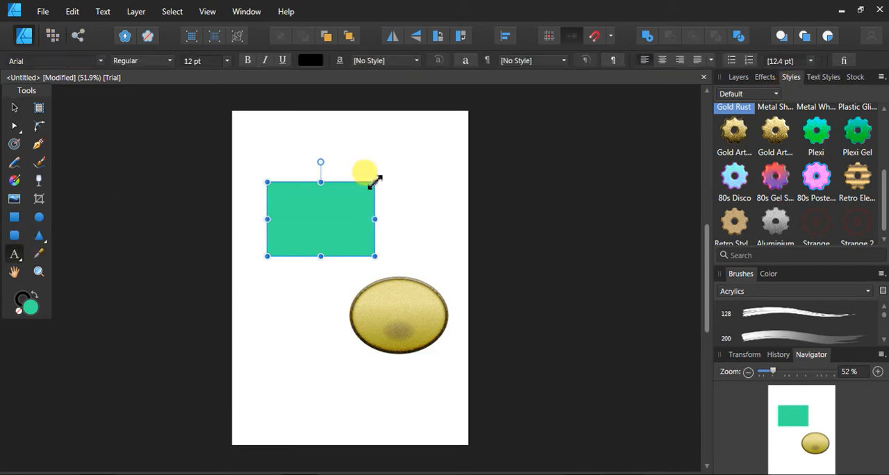
pyautogui.click(360, 130)
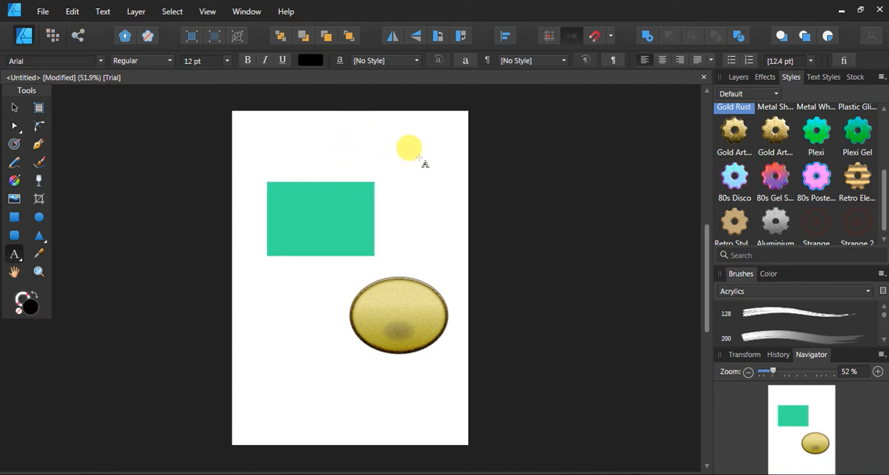
pyautogui.click(366, 132)
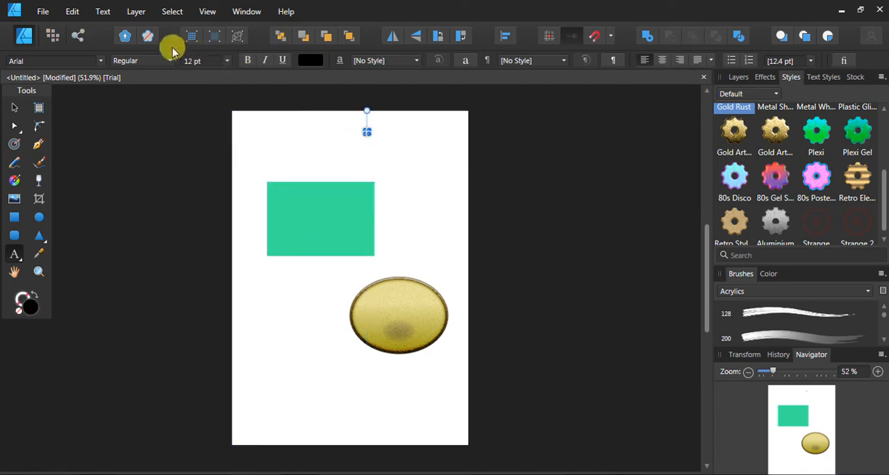
pyautogui.click(197, 62)
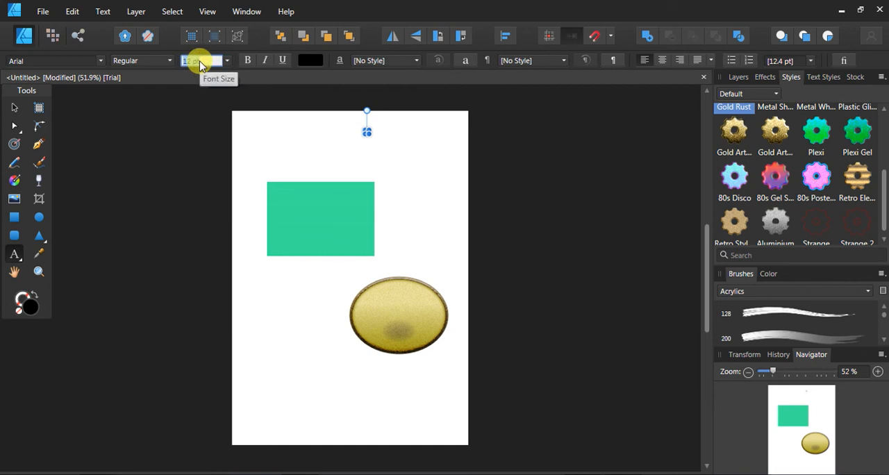
pyautogui.write('100')
pyautogui.press('Return')
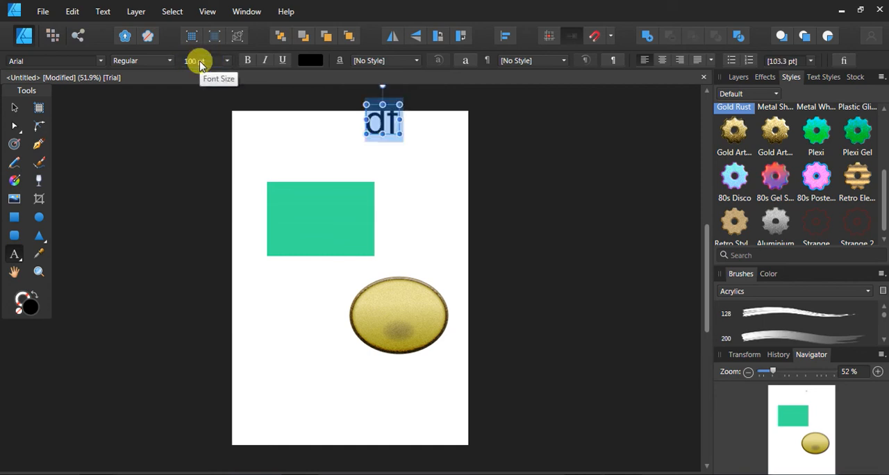
pyautogui.click(15, 108)
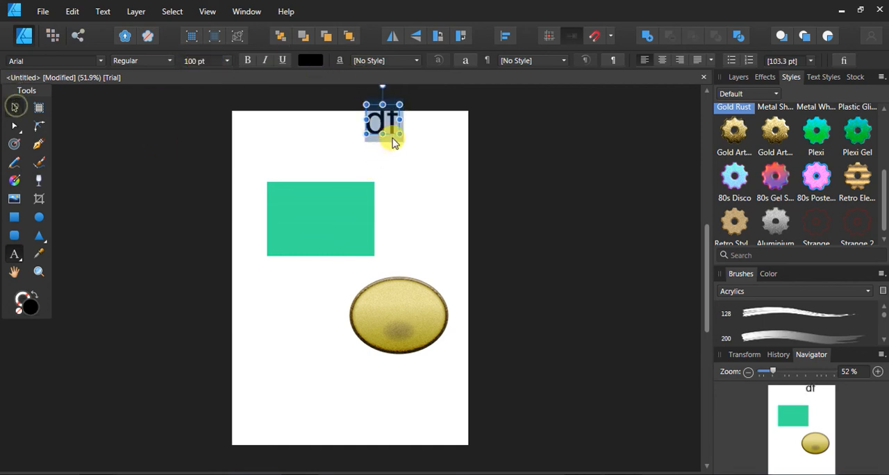
pyautogui.moveTo(384, 132); pyautogui.dragTo(366, 155)
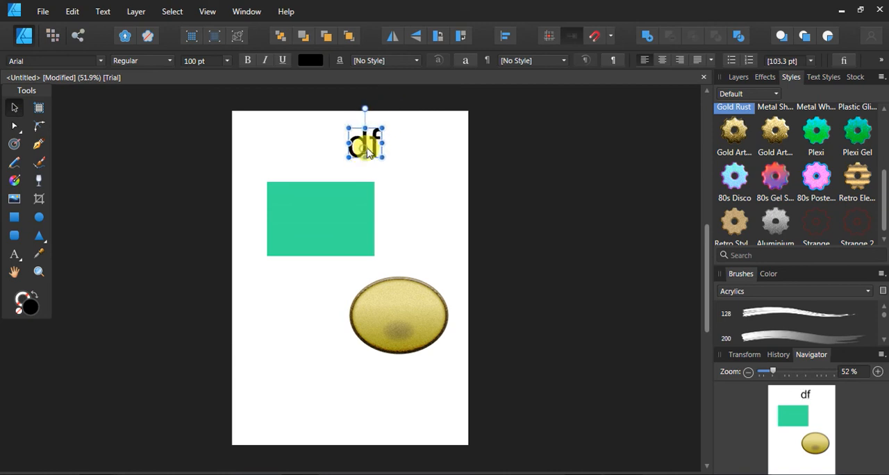
# Replace the wording of the text above the rectangle with "Text", and nudge it slightly down and left
pyautogui.doubleClick(368, 144)
pyautogui.write('Text')
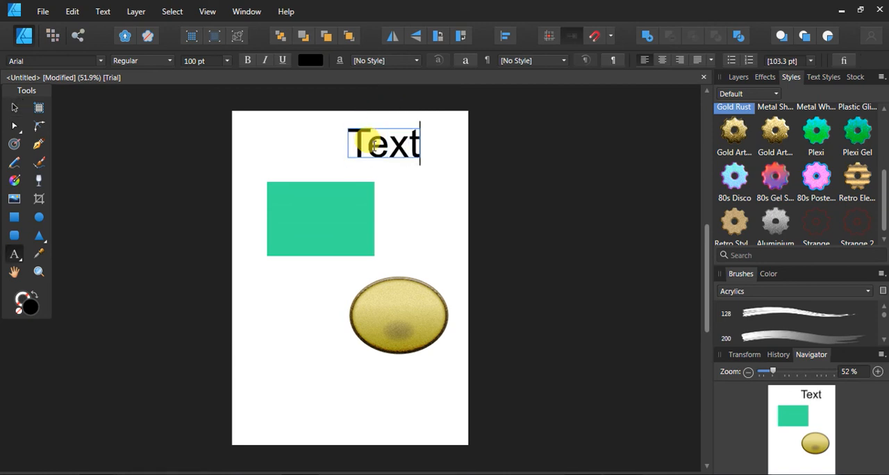
pyautogui.press('Escape')
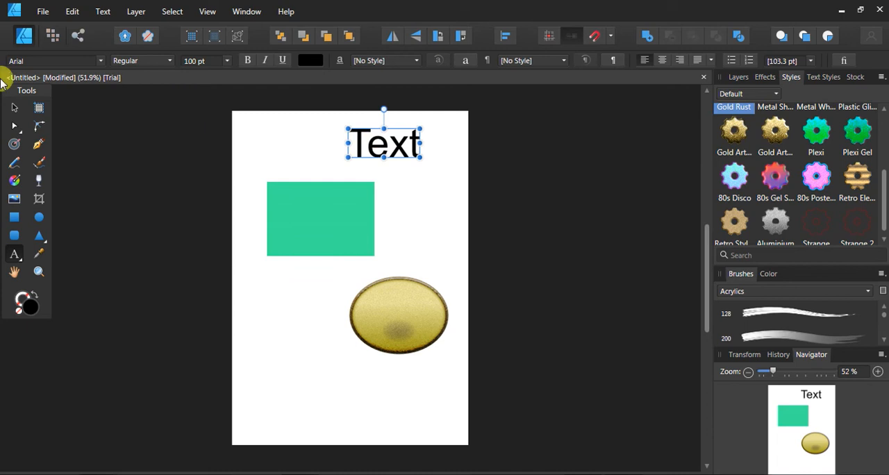
pyautogui.click(19, 109)
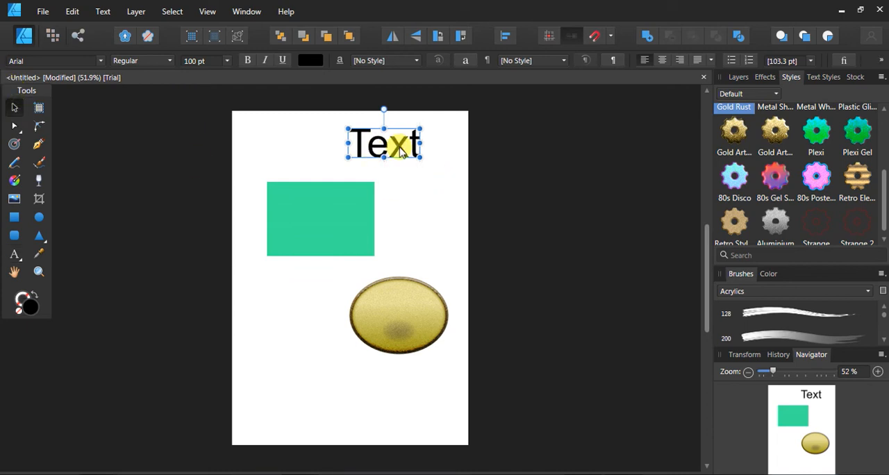
pyautogui.moveTo(401, 153); pyautogui.dragTo(398, 155)
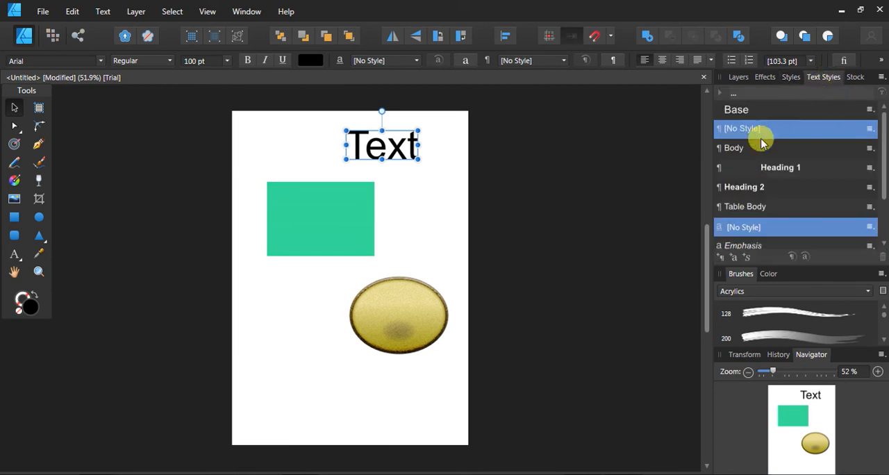
# Apply the Table Body paragraph style to the word "Text" after trying Body, Heading 1 and Heading 2
pyautogui.click(740, 149)
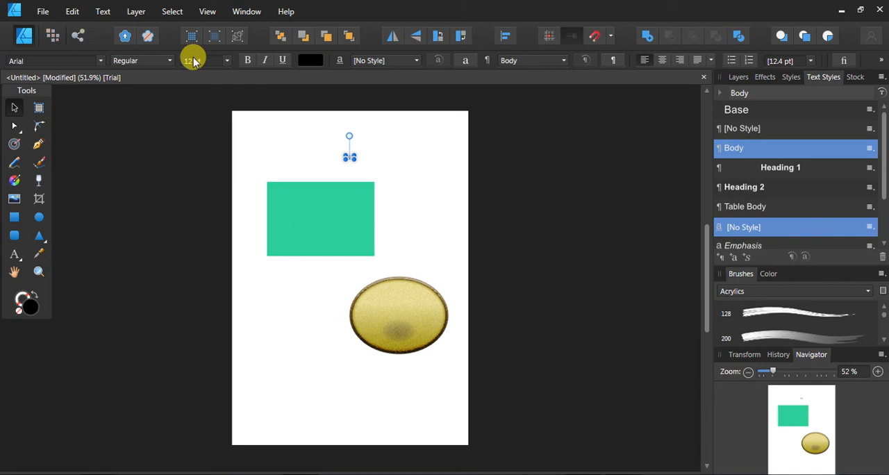
pyautogui.press('z')
pyautogui.moveTo(337, 143); pyautogui.dragTo(621, 284)
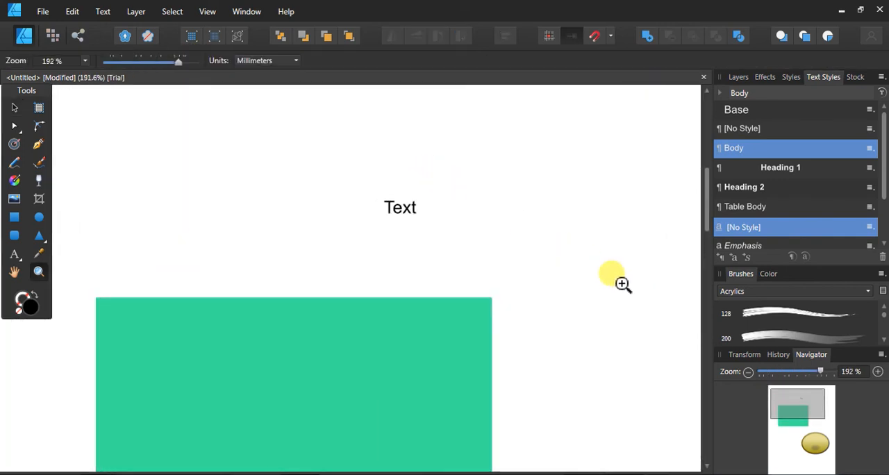
pyautogui.click(15, 106)
pyautogui.click(412, 205)
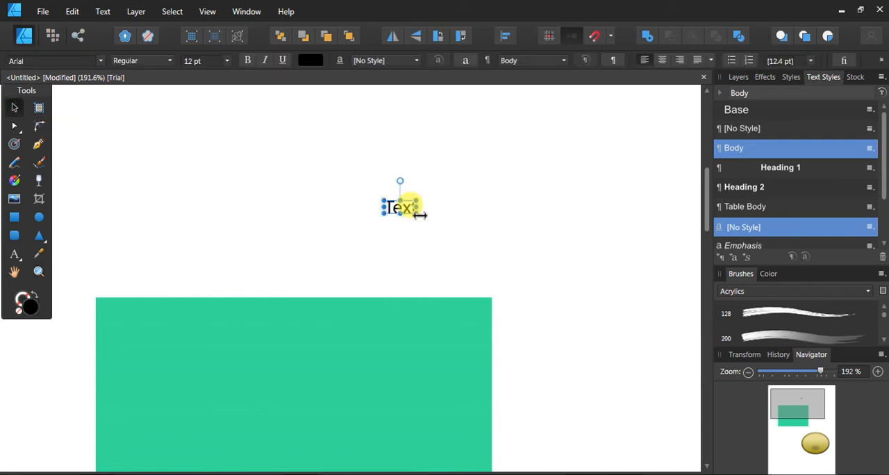
pyautogui.click(769, 173)
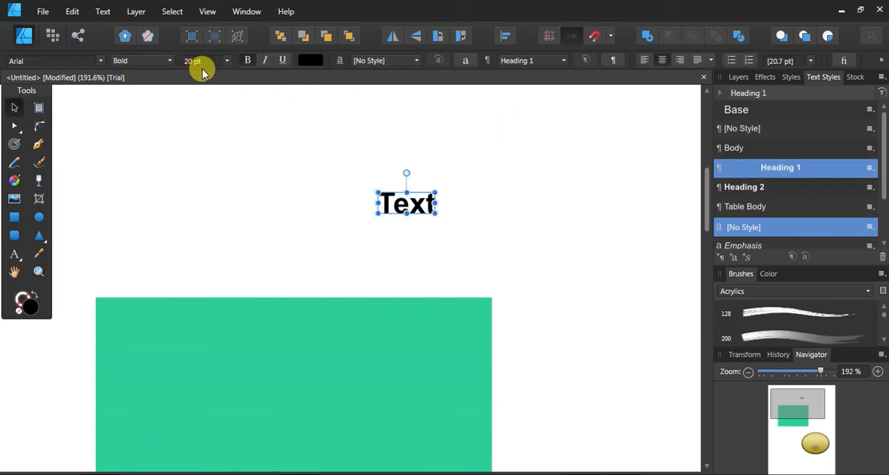
pyautogui.click(750, 194)
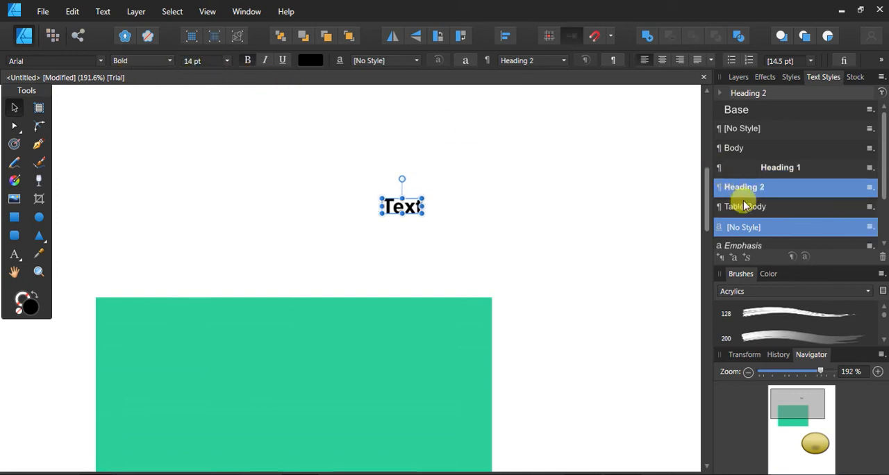
pyautogui.click(750, 208)
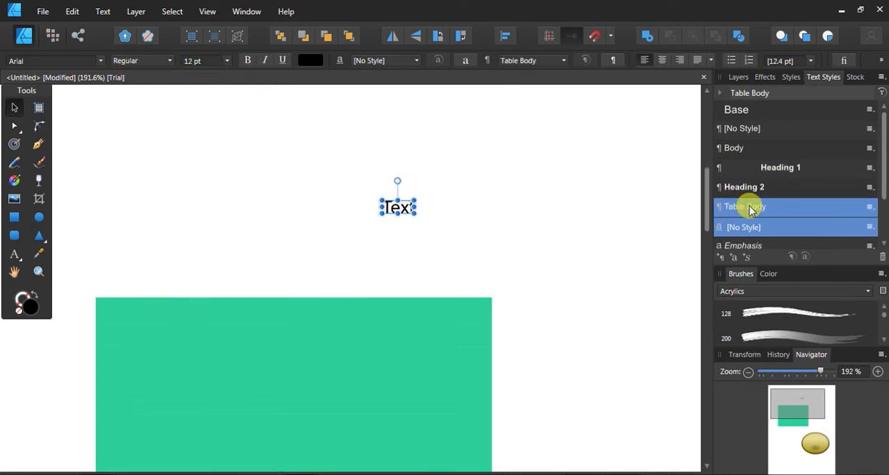
# Apply the Emphasis character style to the word "Text" after trying Strong, Strong Emphasis and No Style
pyautogui.click(742, 247)
pyautogui.scroll(-2, 778, 212)
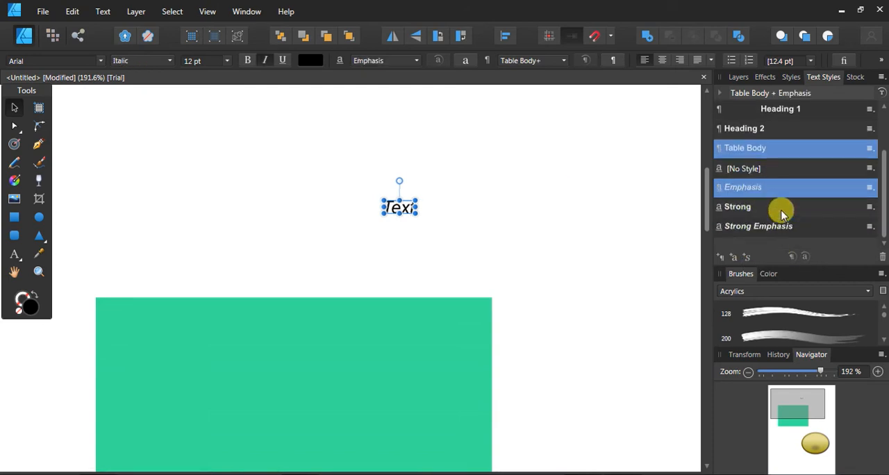
pyautogui.click(747, 207)
pyautogui.click(742, 227)
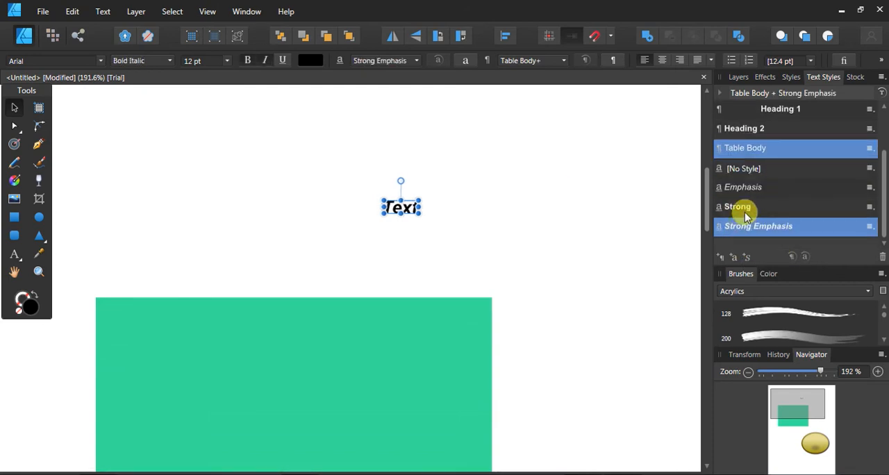
pyautogui.click(747, 210)
pyautogui.click(750, 223)
pyautogui.click(751, 209)
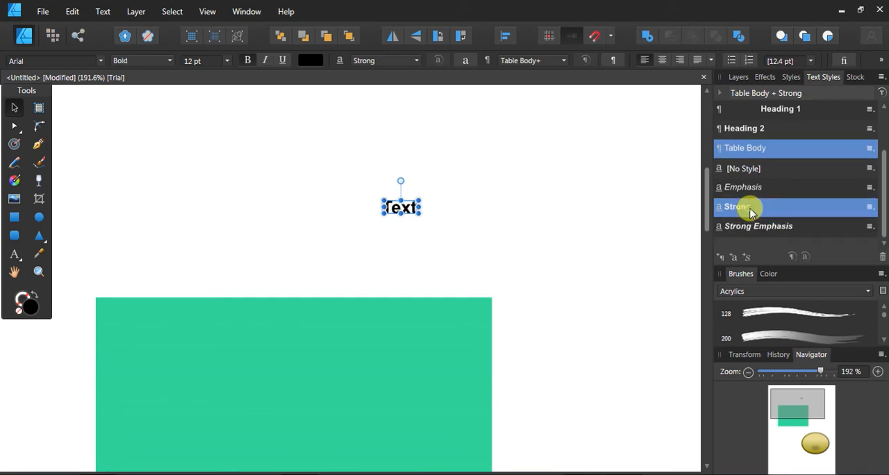
pyautogui.click(756, 178)
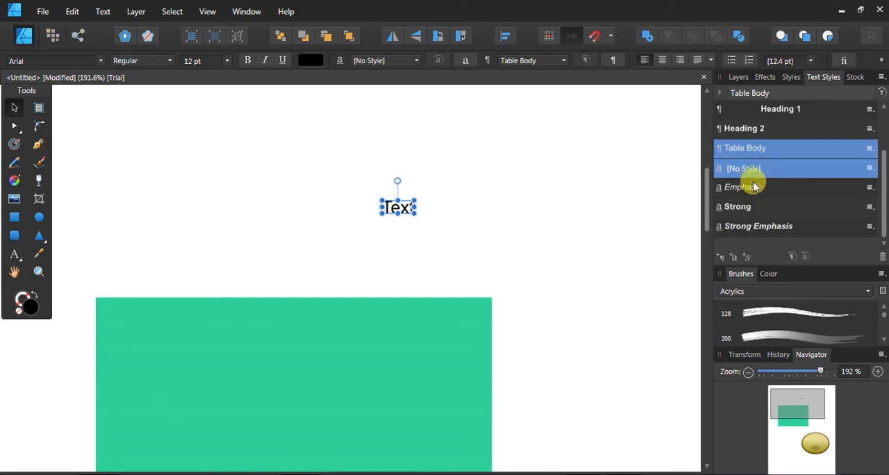
pyautogui.click(743, 187)
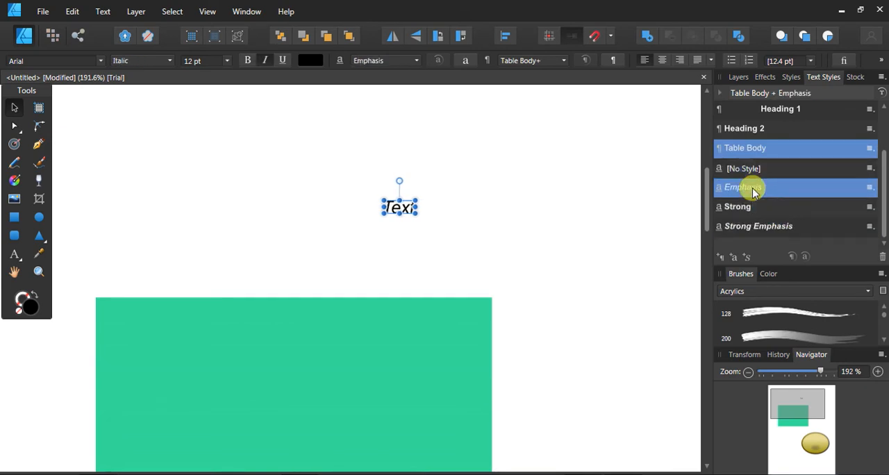
# Review the available options for the Heading 1 style without choosing one, and delete the text from the page
pyautogui.click(870, 110)
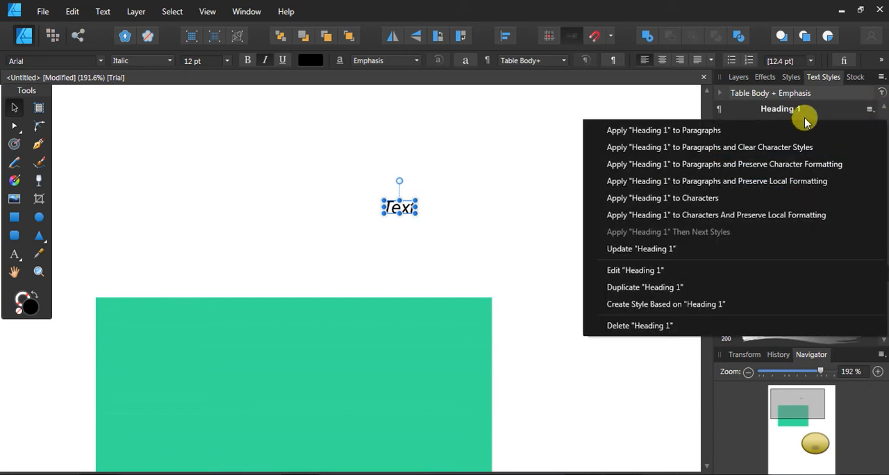
pyautogui.click(551, 168)
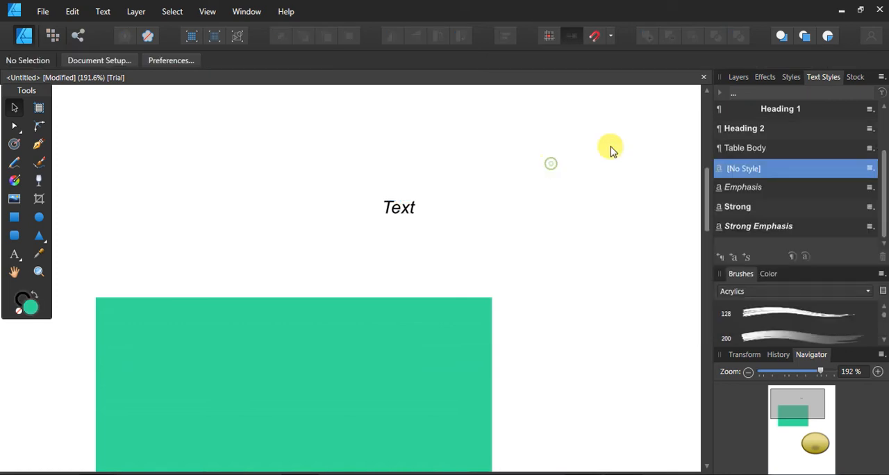
pyautogui.click(405, 215)
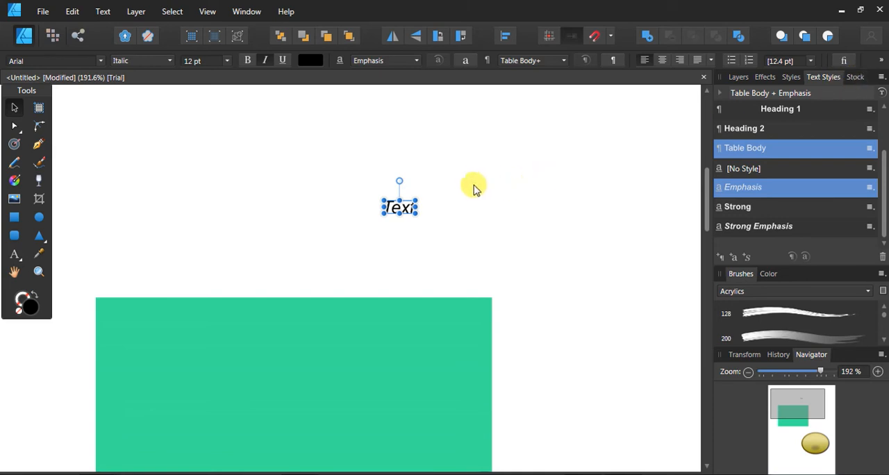
pyautogui.click(474, 185)
pyautogui.click(406, 214)
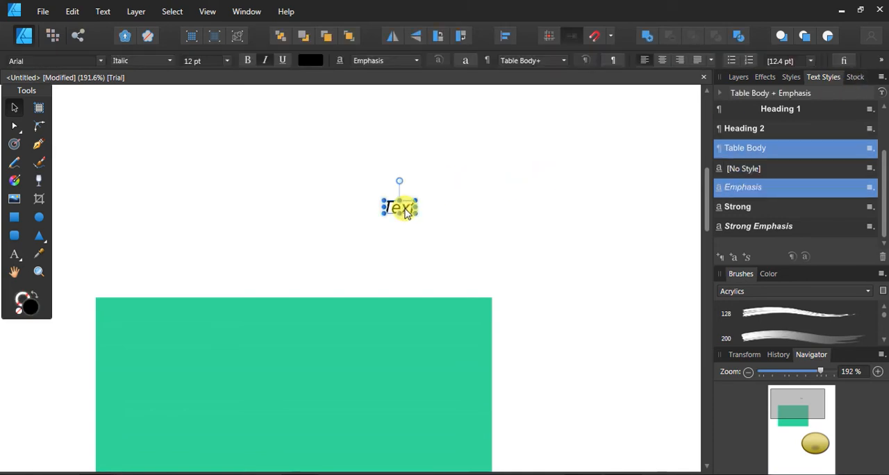
pyautogui.press('Delete')
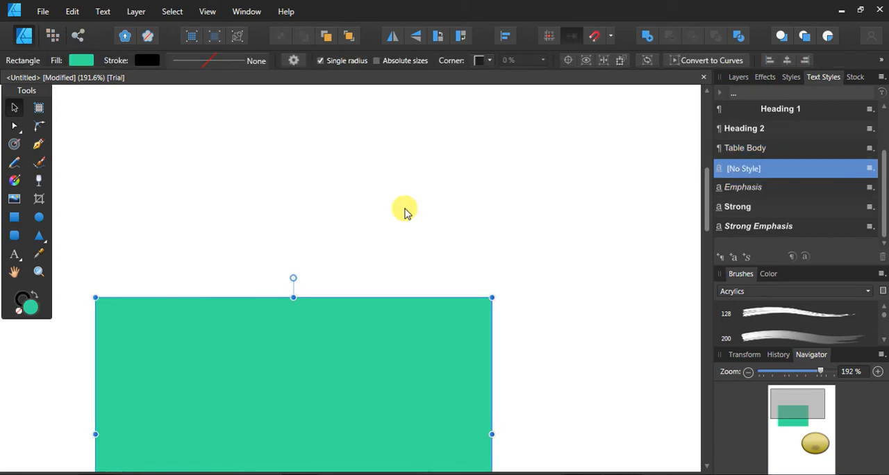
# View the Unsplash stock photo search, deselect the rectangle, and clear the search term "flower"
pyautogui.click(855, 77)
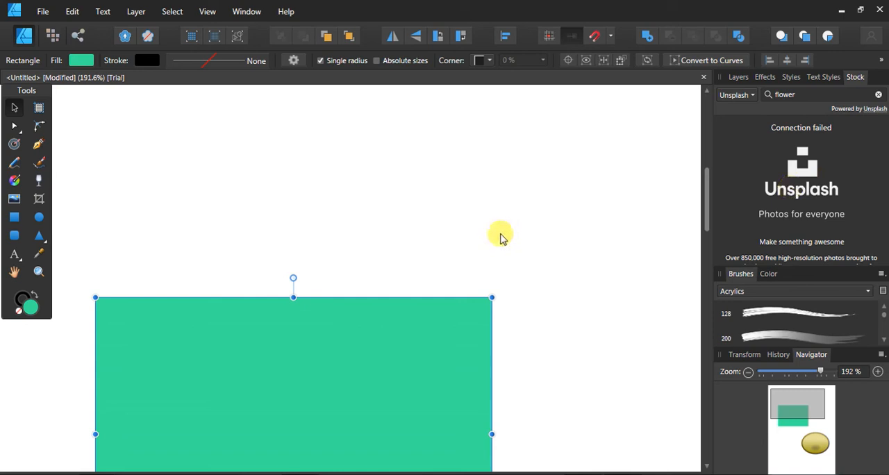
pyautogui.click(571, 182)
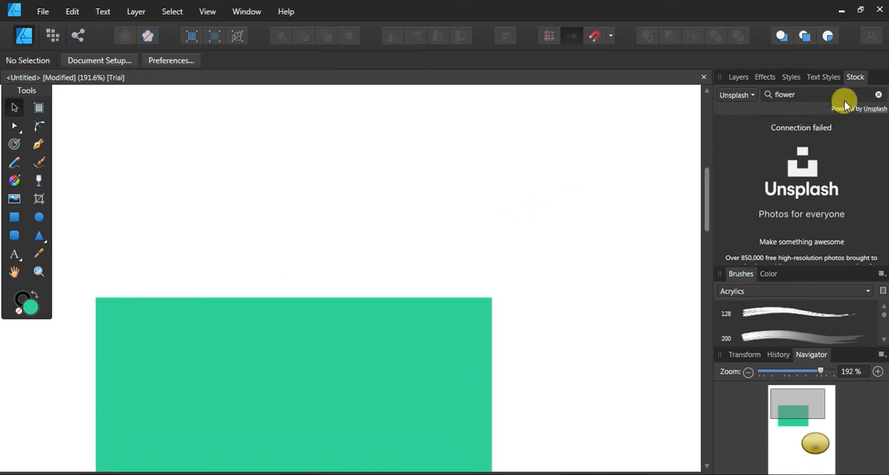
pyautogui.click(878, 97)
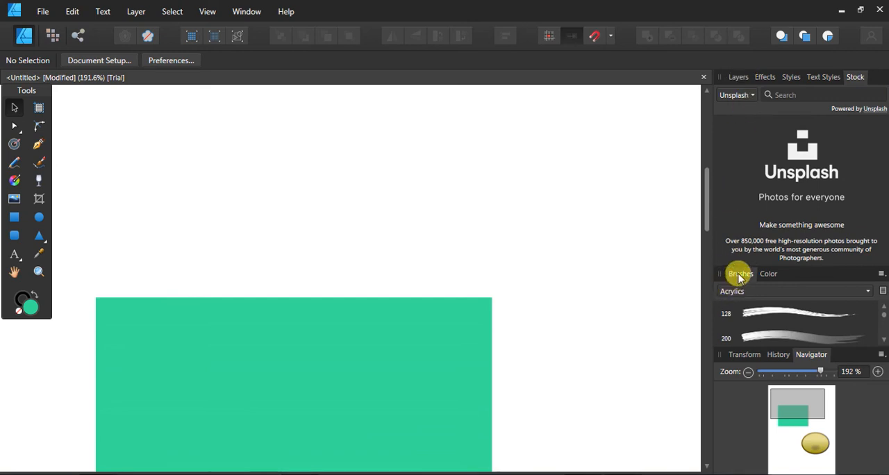
# Browse the Acrylics brushes and select a size 200 brush
pyautogui.scroll(-1, 761, 316)
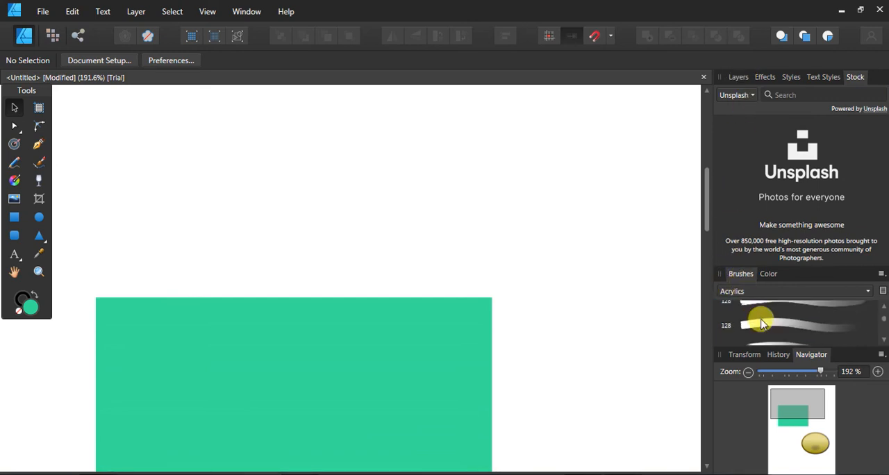
pyautogui.scroll(1, 762, 327)
pyautogui.click(767, 318)
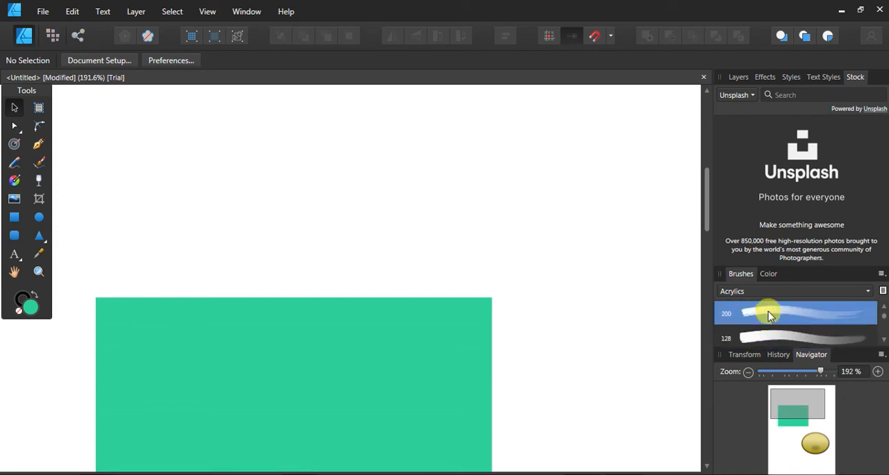
# Inspect the fill color on the color wheel and in the Color Chooser, and move the green rectangle up and slightly right
pyautogui.click(768, 274)
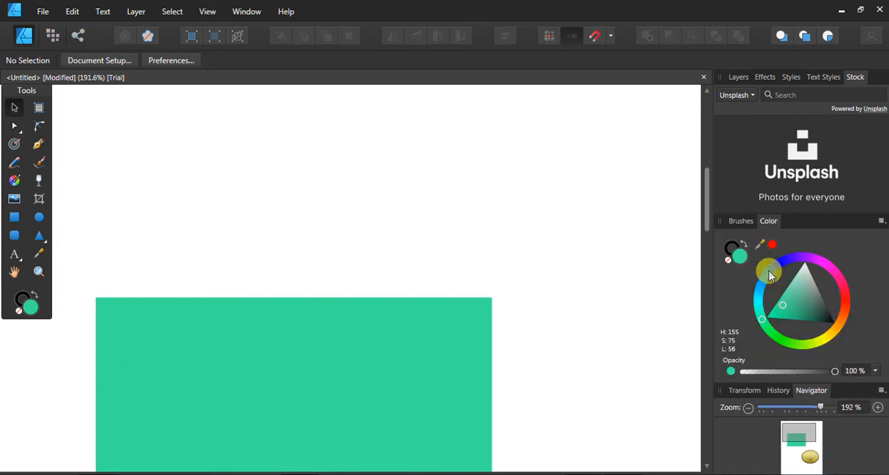
pyautogui.doubleClick(31, 309)
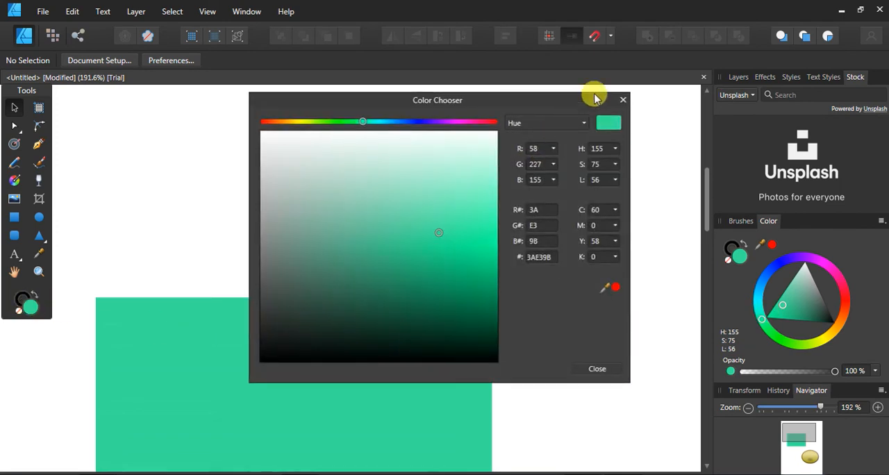
pyautogui.click(624, 98)
pyautogui.moveTo(384, 324); pyautogui.dragTo(400, 204)
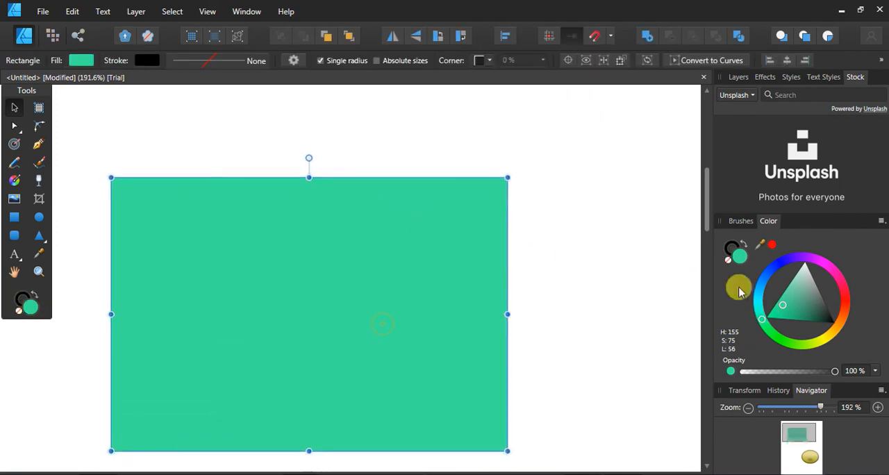
# Set the rectangle's fill to bright green (H 96, S 85, L 46) and its stroke to red (H 0, S 52, L 51)
pyautogui.moveTo(798, 297)
pyautogui.mouseDown()
pyautogui.moveTo(810, 309)
pyautogui.moveTo(808, 291)
pyautogui.moveTo(842, 294)
pyautogui.moveTo(842, 307)
pyautogui.moveTo(793, 305)
pyautogui.moveTo(845, 306)
pyautogui.moveTo(832, 333)
pyautogui.moveTo(791, 344)
pyautogui.moveTo(766, 316)
pyautogui.moveTo(798, 343)
pyautogui.mouseUp()
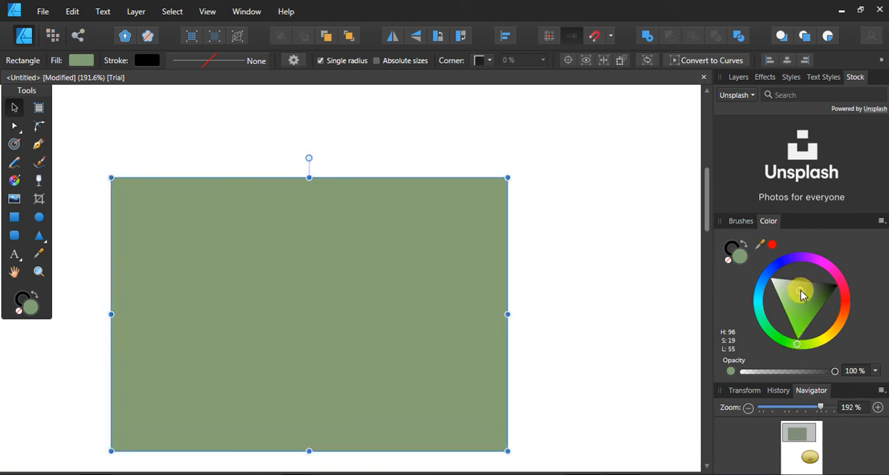
pyautogui.moveTo(801, 297); pyautogui.dragTo(804, 332)
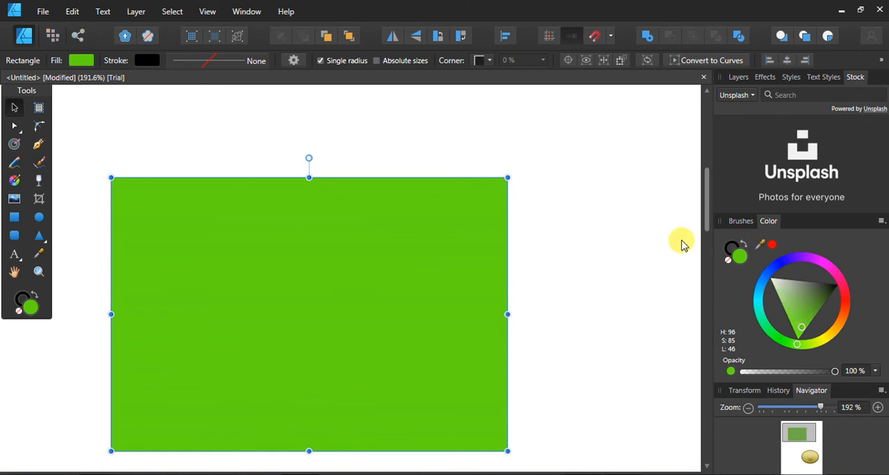
pyautogui.click(729, 250)
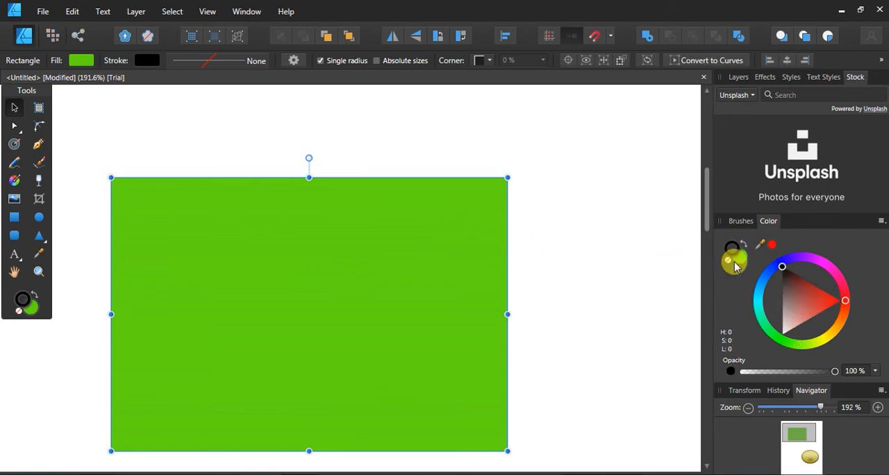
pyautogui.click(810, 304)
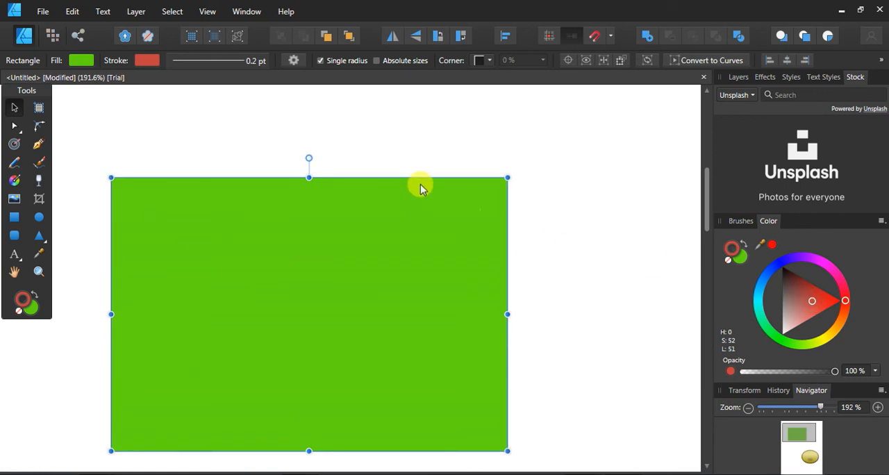
# Thicken the rectangle's red stroke to 9.7 pt and deselect the shape
pyautogui.click(250, 64)
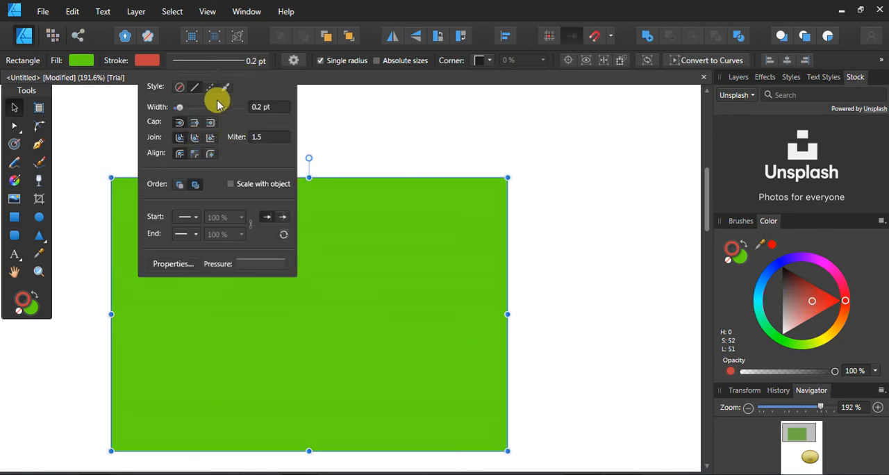
pyautogui.moveTo(223, 110); pyautogui.dragTo(204, 108)
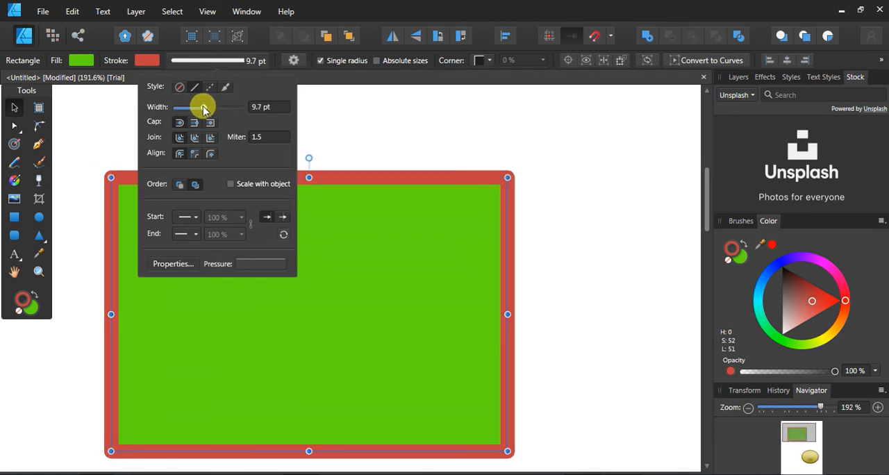
pyautogui.click(458, 158)
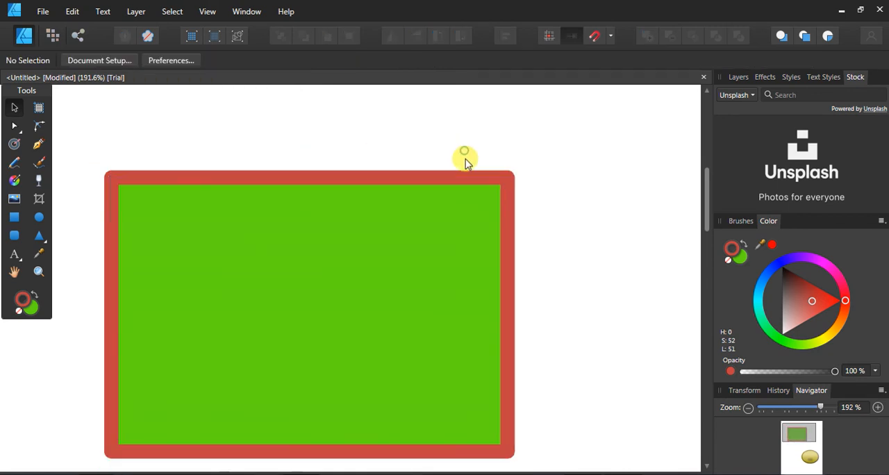
# Delete the bordered green rectangle, draw a smaller replacement with the Rectangle tool, and enlarge it from its lower-right corner
pyautogui.click(501, 219)
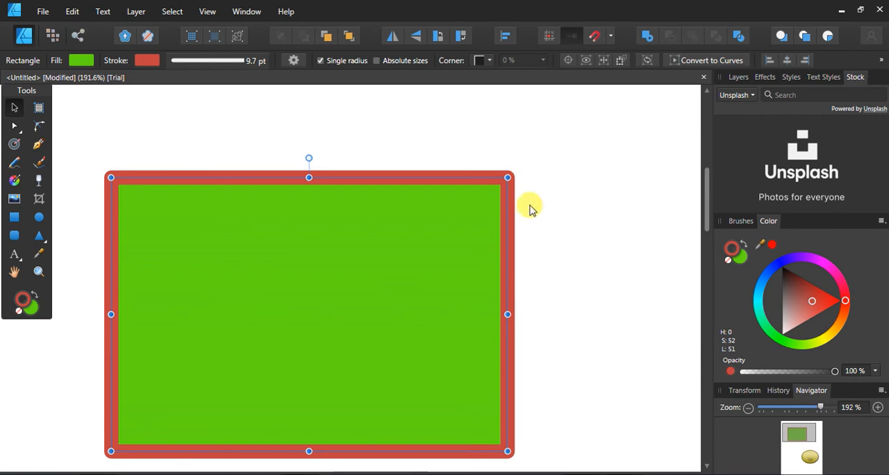
pyautogui.press('Delete')
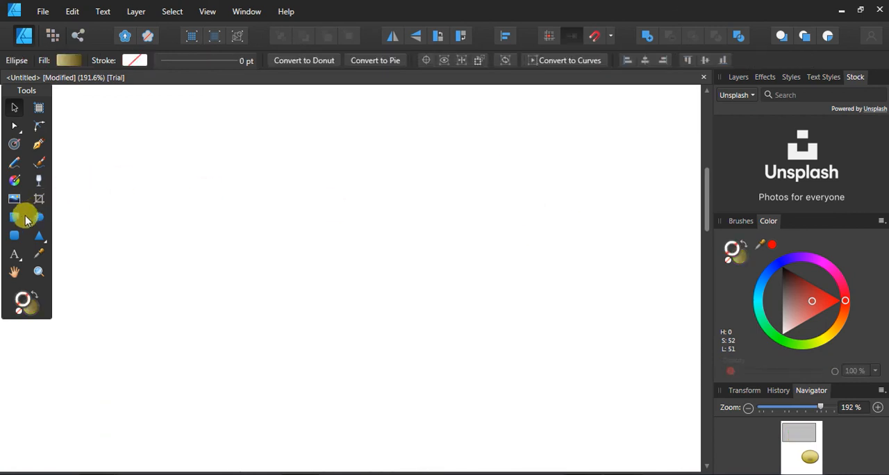
pyautogui.click(24, 219)
pyautogui.hotkey('ctrl', 'z')
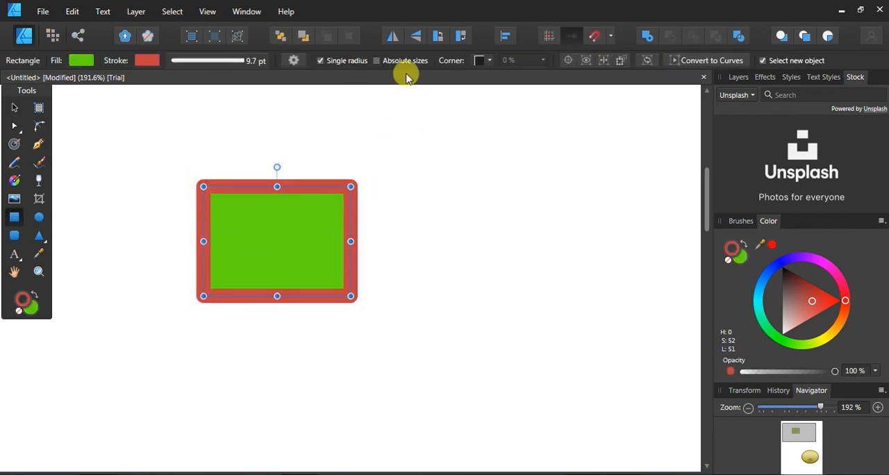
pyautogui.moveTo(289, 212); pyautogui.dragTo(320, 247)
pyautogui.hotkey('ctrl', 'z')
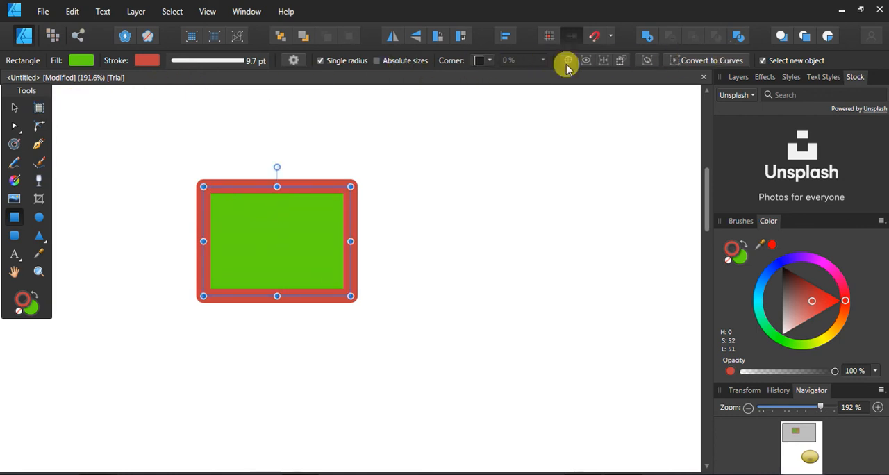
pyautogui.moveTo(351, 296); pyautogui.dragTo(473, 398)
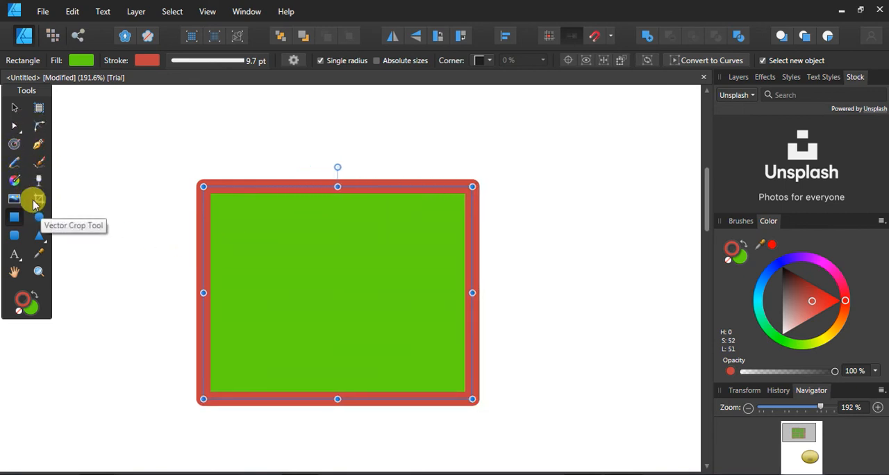
# Add large artistic text "VCV" of about 209.7 pt beside the rectangle, and erase it again
pyautogui.click(14, 257)
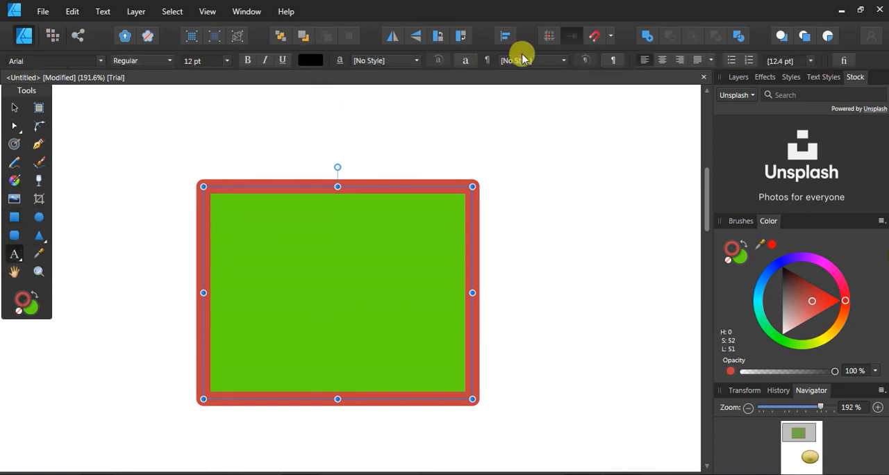
pyautogui.moveTo(467, 111); pyautogui.dragTo(667, 320)
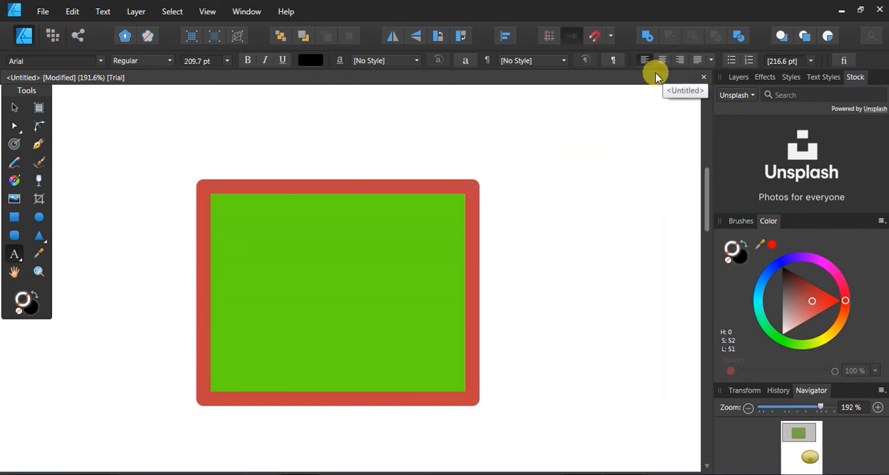
pyautogui.write('VCV')
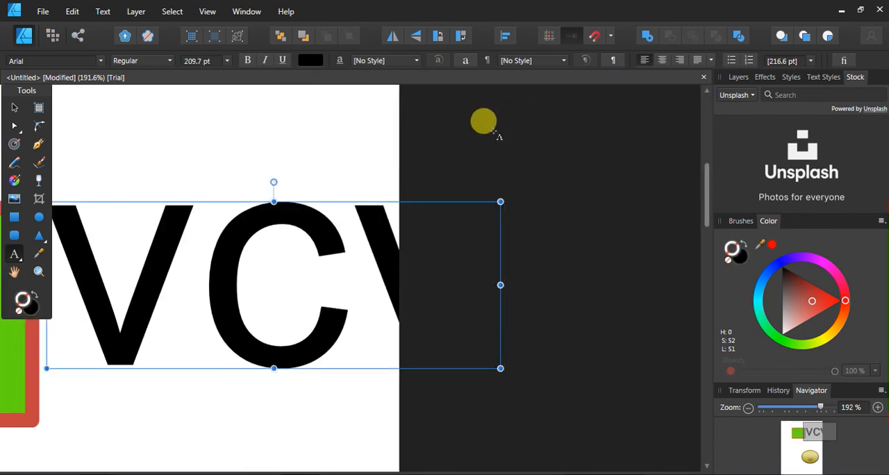
pyautogui.press('BackSpace')
pyautogui.press('BackSpace')
pyautogui.press('BackSpace')
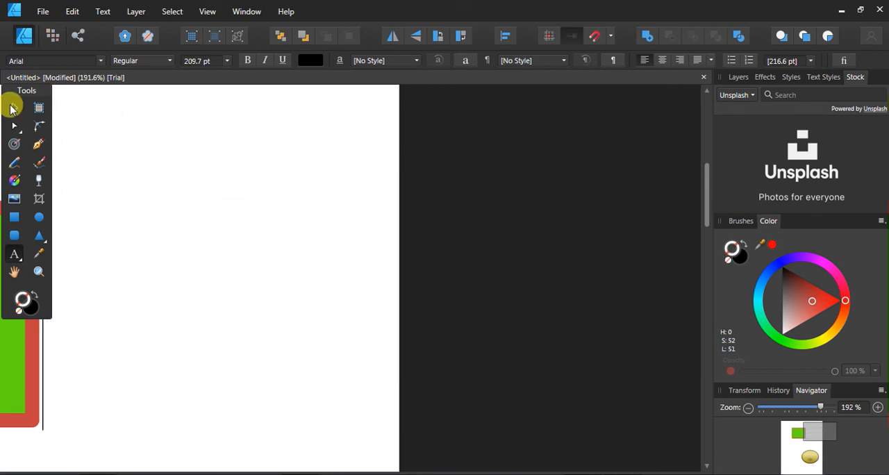
pyautogui.click(12, 107)
pyautogui.click(272, 158)
# Draw a rounded rectangle overlapping the upper-right corner of the green rectangle
pyautogui.press('space')
pyautogui.moveTo(288, 211); pyautogui.dragTo(530, 208)
pyautogui.moveTo(394, 235); pyautogui.dragTo(536, 240)
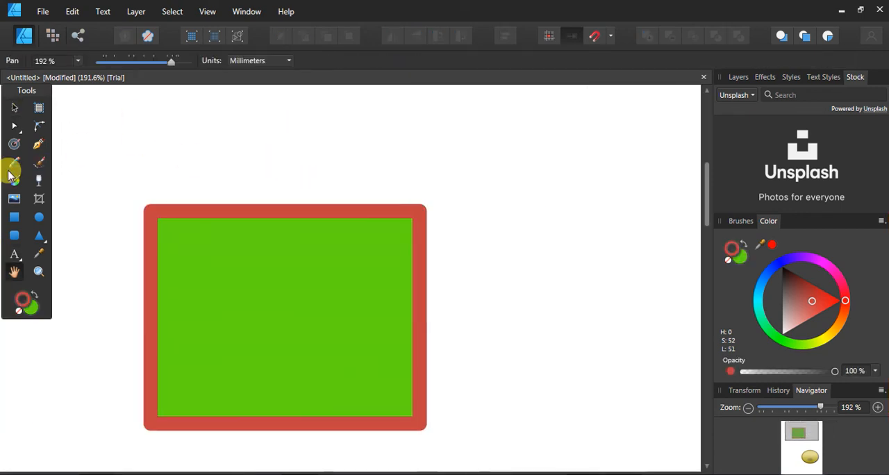
pyautogui.click(14, 235)
pyautogui.moveTo(558, 166); pyautogui.dragTo(342, 363)
pyautogui.click(14, 108)
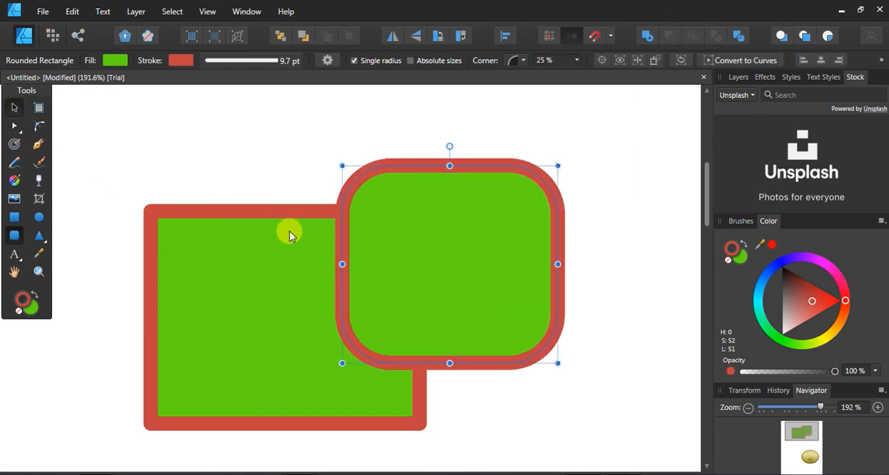
# Select both rectangles together, deselect them, and move the rounded rectangle slightly right and up
pyautogui.click(289, 236)
pyautogui.keyDown('shift'); pyautogui.click(449, 202); pyautogui.keyUp('shift')
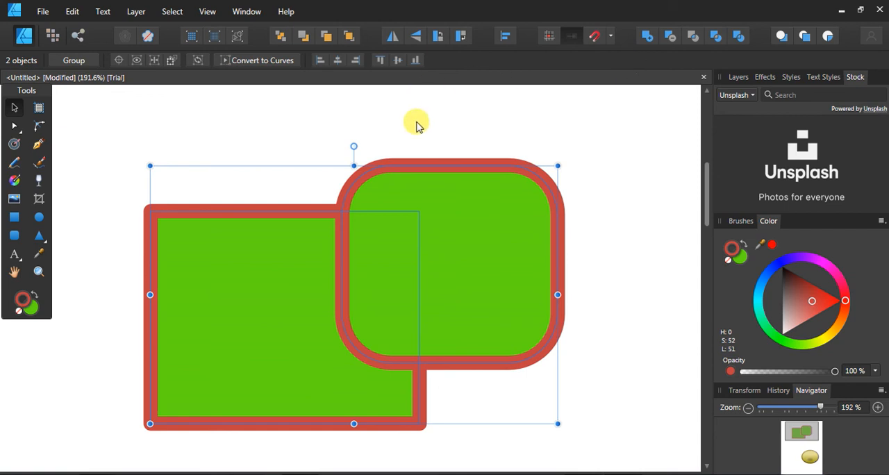
pyautogui.click(228, 120)
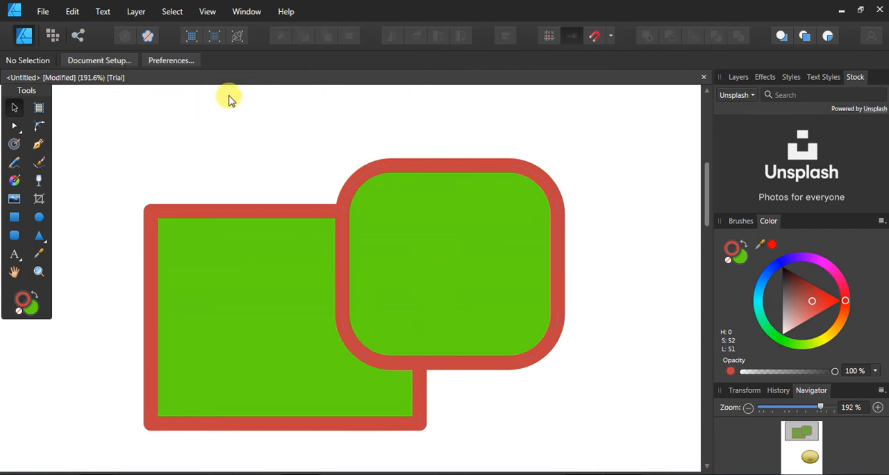
pyautogui.moveTo(372, 198); pyautogui.dragTo(385, 196)
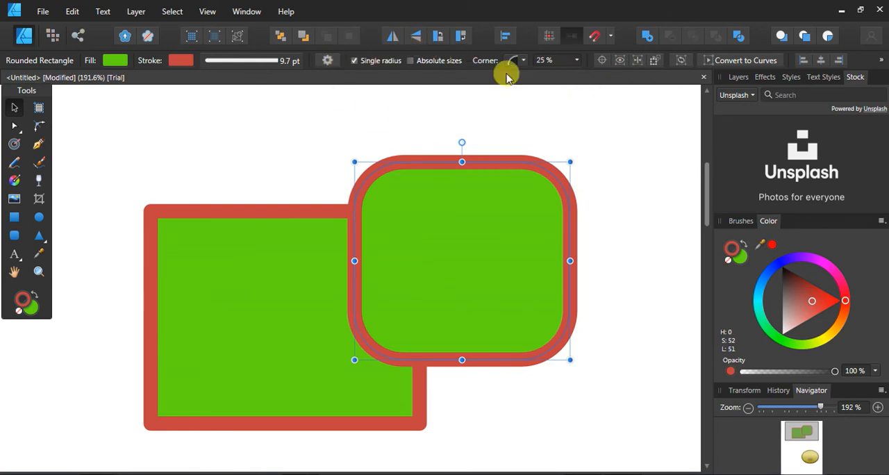
pyautogui.click(250, 149)
pyautogui.click(372, 221)
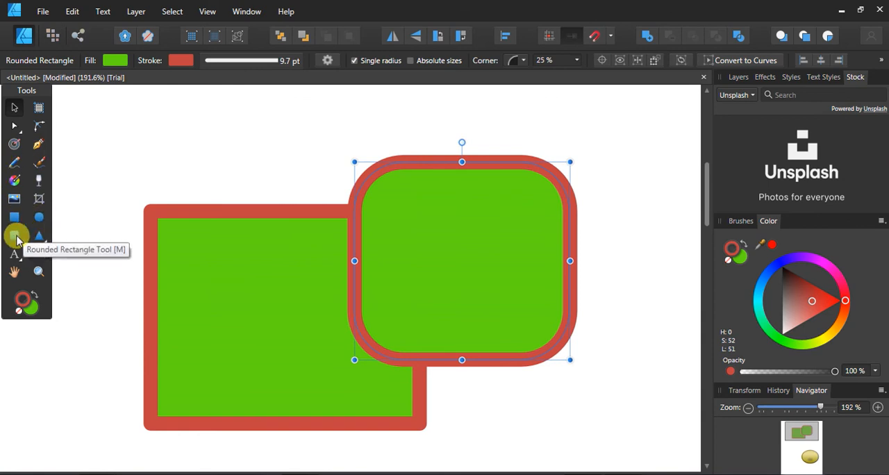
# Review the list of additional shape tools, and practise zooming and panning over the two overlapping shapes with the Pan tool
pyautogui.click(43, 241)
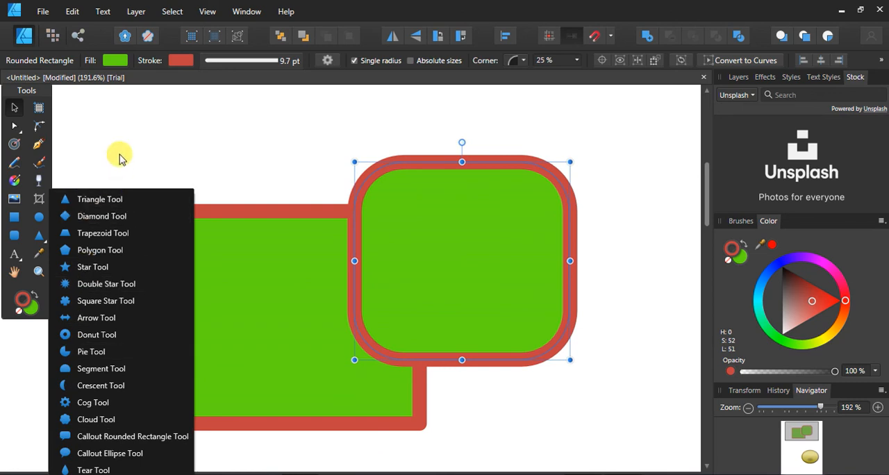
pyautogui.click(14, 277)
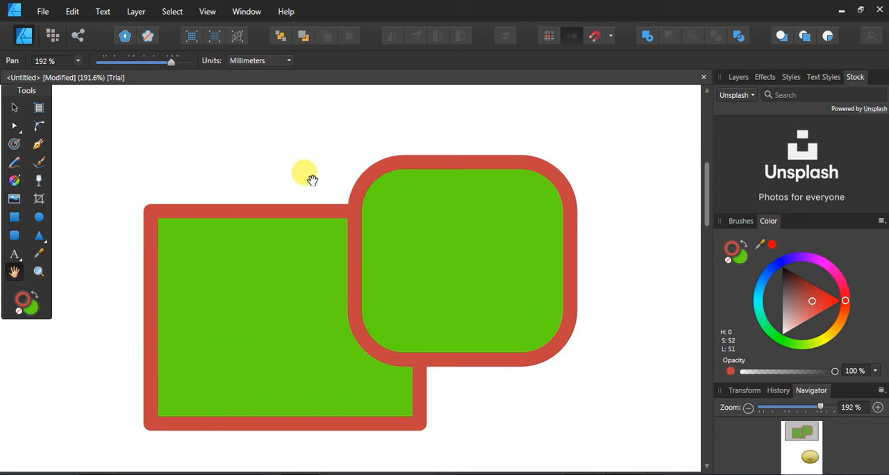
pyautogui.scroll(-2, 313, 180)
pyautogui.scroll(2, 311, 178)
pyautogui.scroll(-2, 273, 211)
pyautogui.scroll(-3, 275, 213)
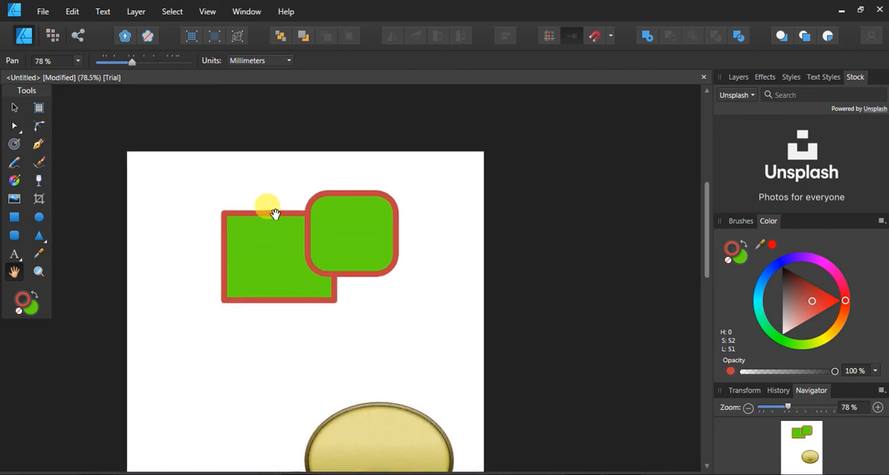
pyautogui.scroll(-2, 275, 213)
pyautogui.scroll(1, 275, 213)
pyautogui.scroll(4, 276, 213)
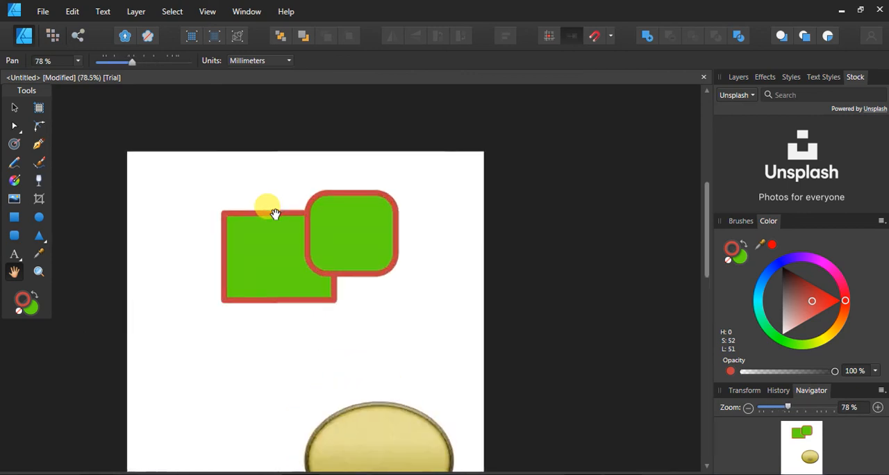
pyautogui.scroll(-3, 275, 213)
pyautogui.scroll(-1, 275, 213)
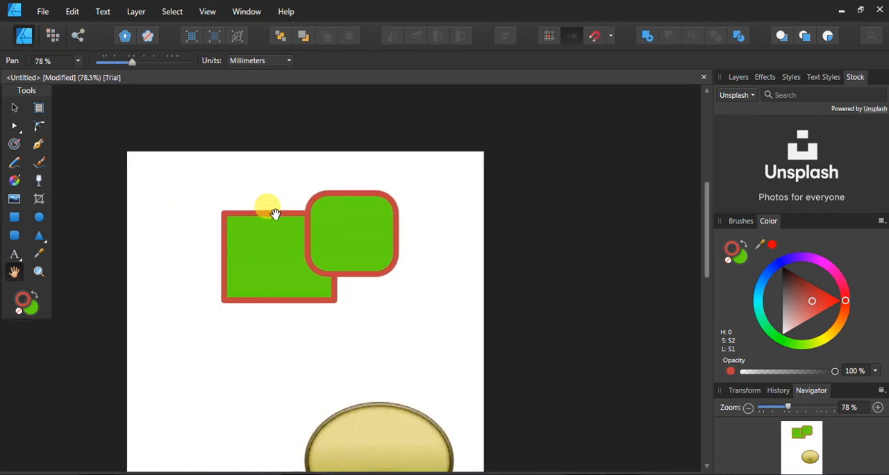
pyautogui.scroll(2, 275, 213)
pyautogui.moveTo(277, 241); pyautogui.dragTo(361, 299)
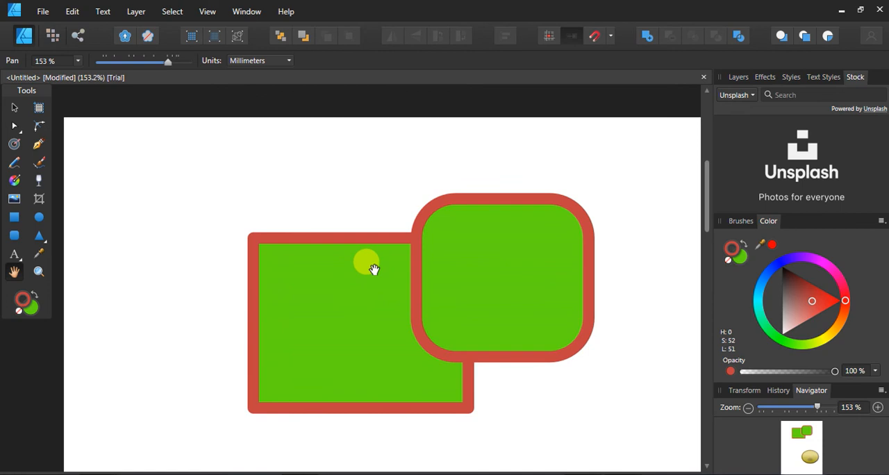